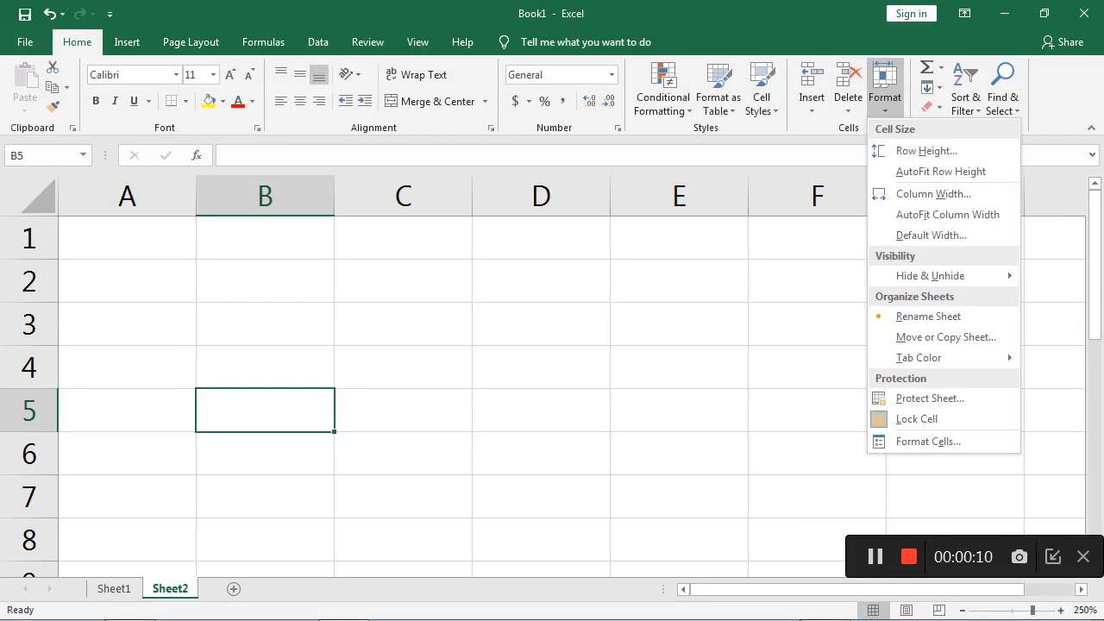
- Set the text orientation of cell B5 to -45 degrees in the Format Cells alignment settings
left_click(928, 441)
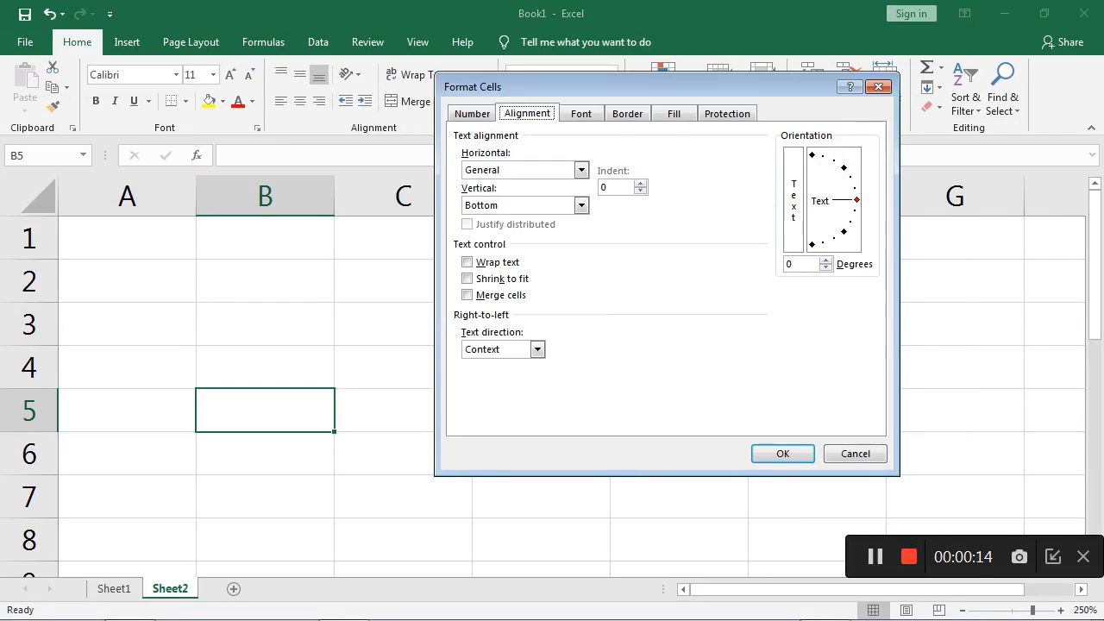
left_click(471, 113)
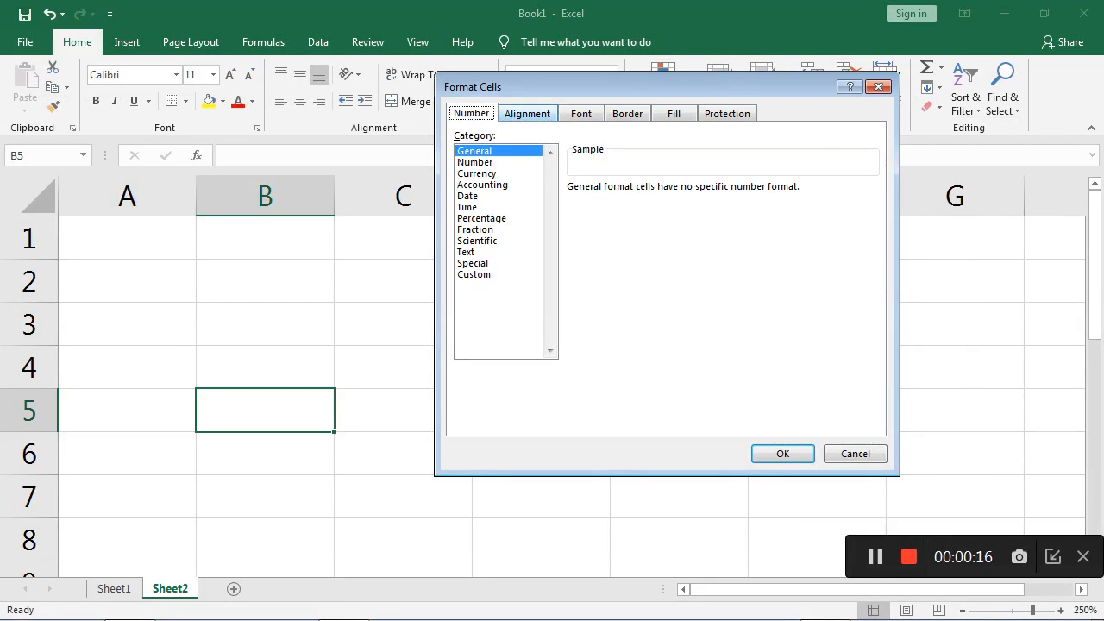
left_click(527, 113)
left_click_drag(604, 87, 647, 220)
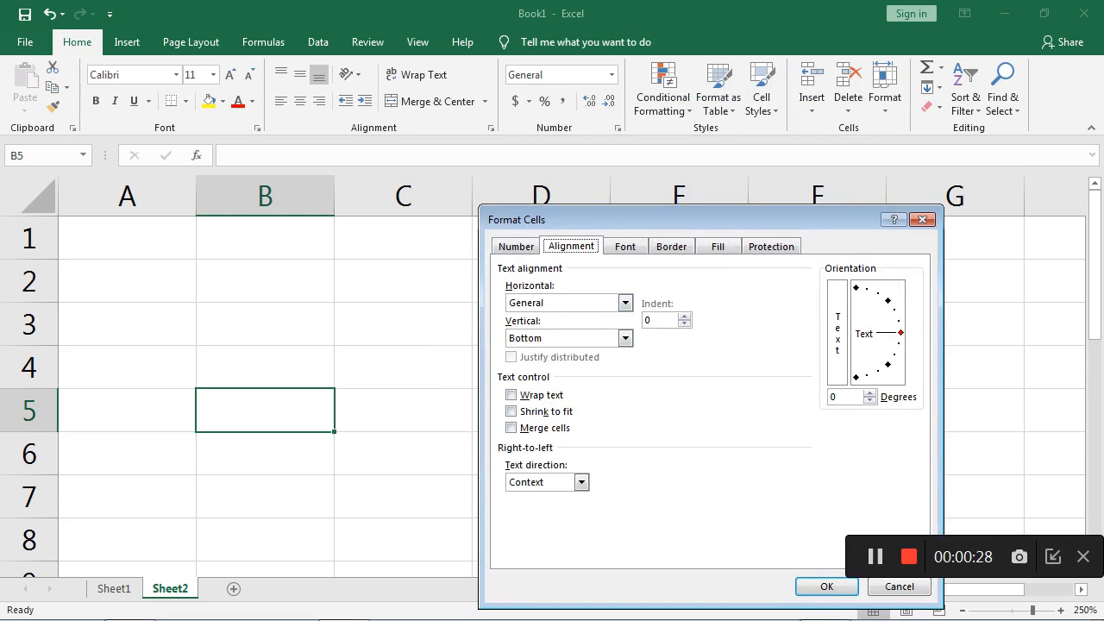
left_click_drag(672, 219, 609, 169)
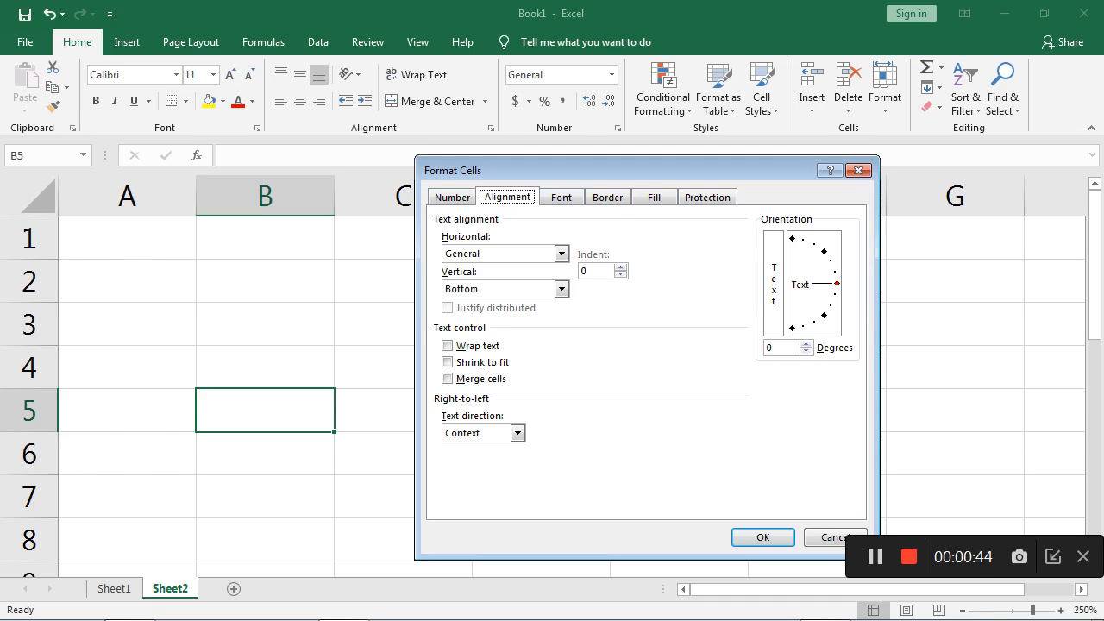
left_click_drag(837, 284, 824, 316)
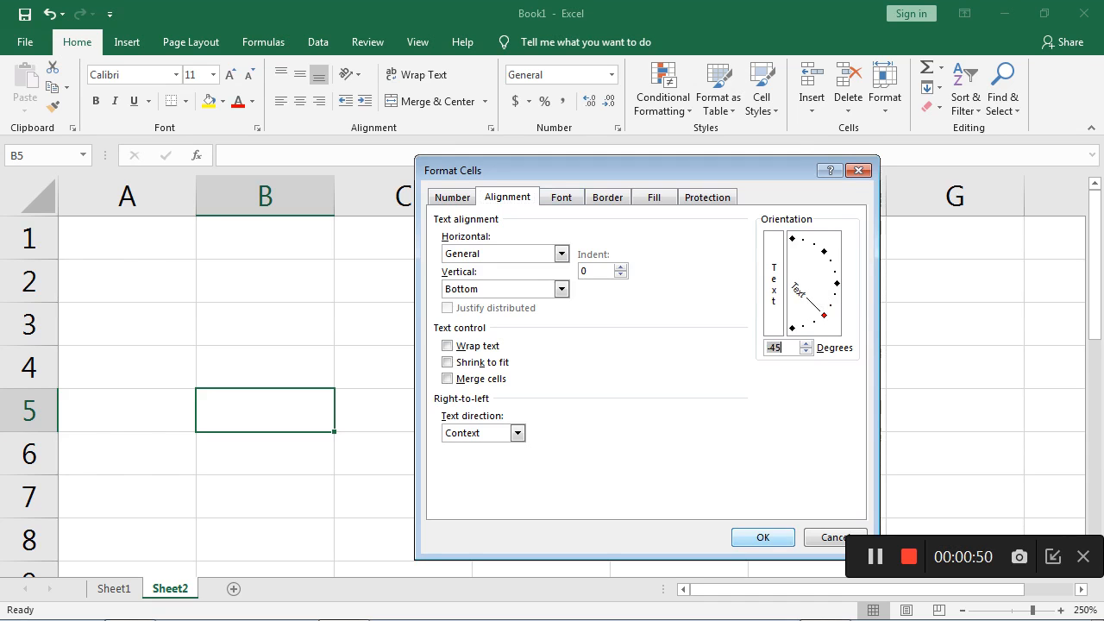
key("Return")
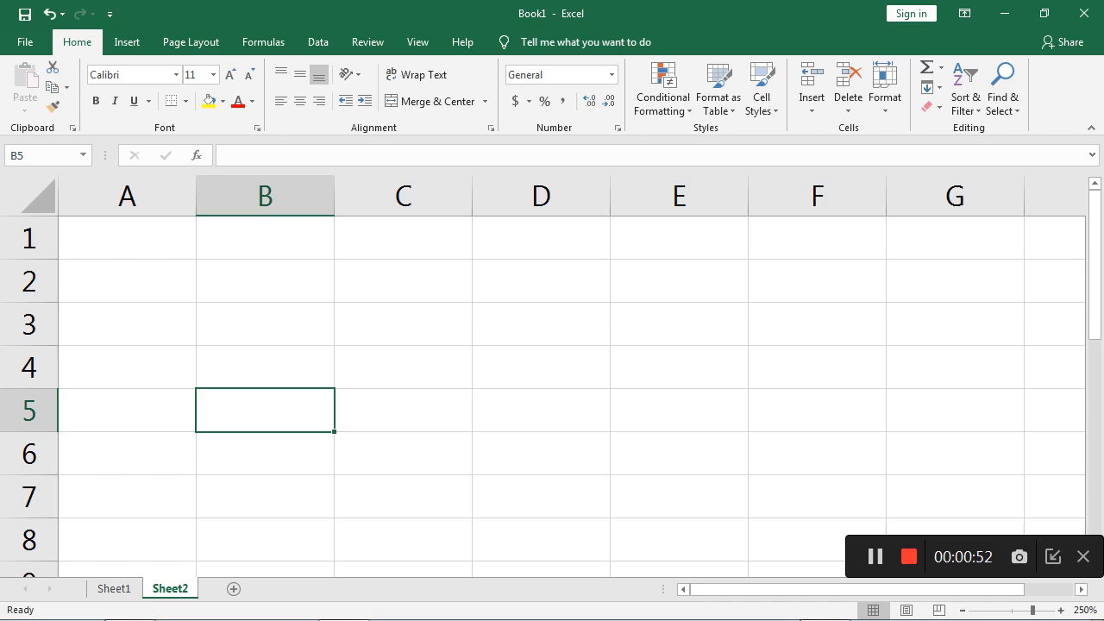
- Enter "nice to learn" in cell B5
type("nice to learn")
key("Return")
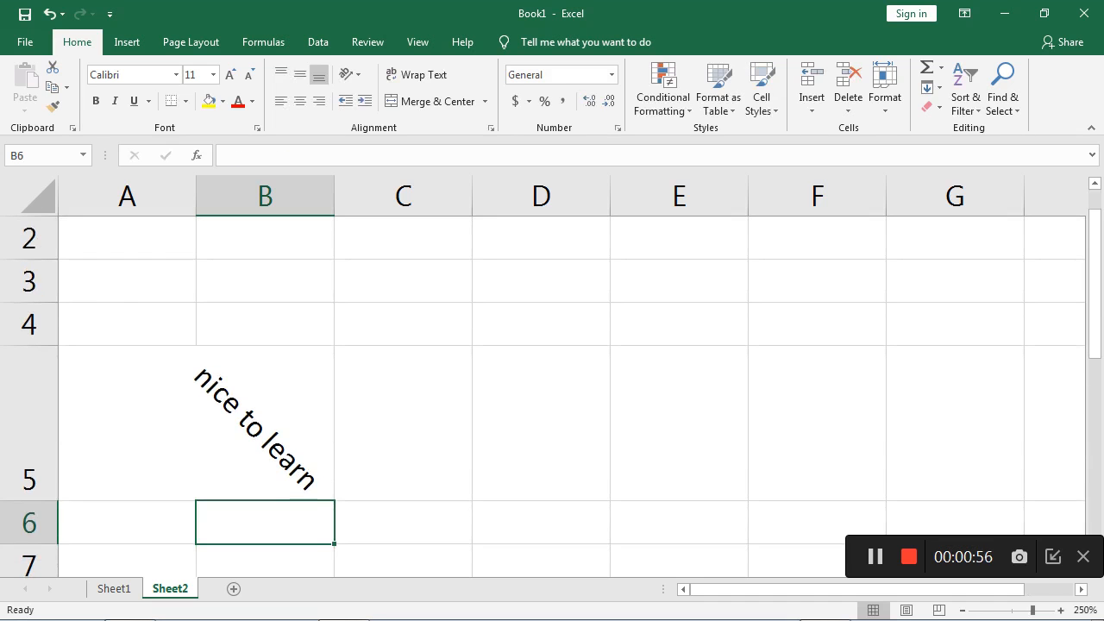
- Try the Rotate Text Up and Rotate Text Down orientations on the text in cell B5
left_click(266, 422)
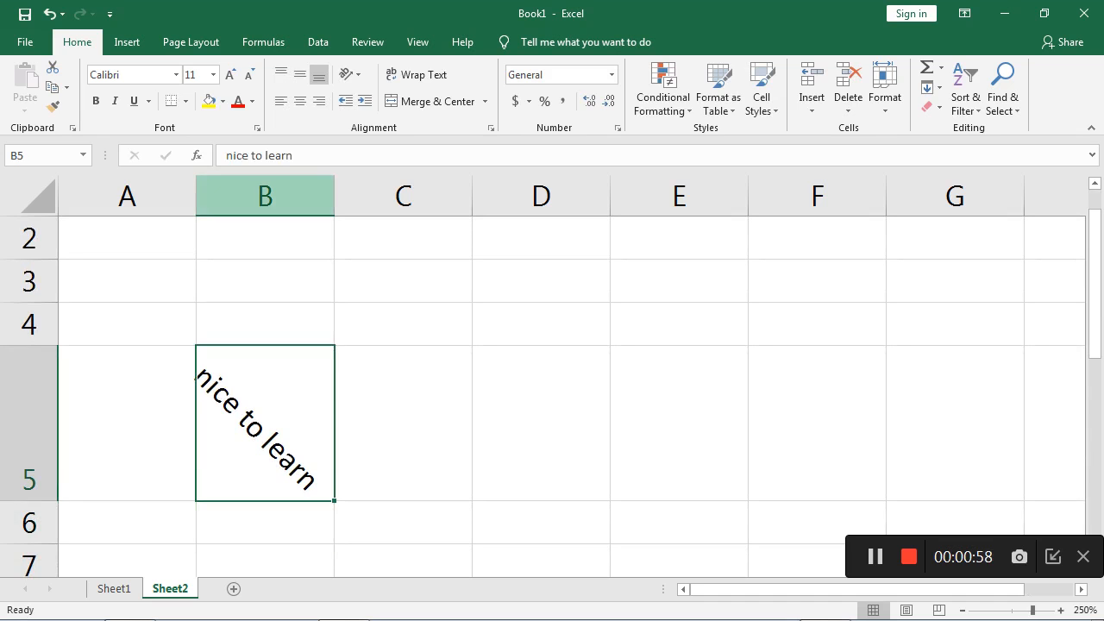
left_click(350, 75)
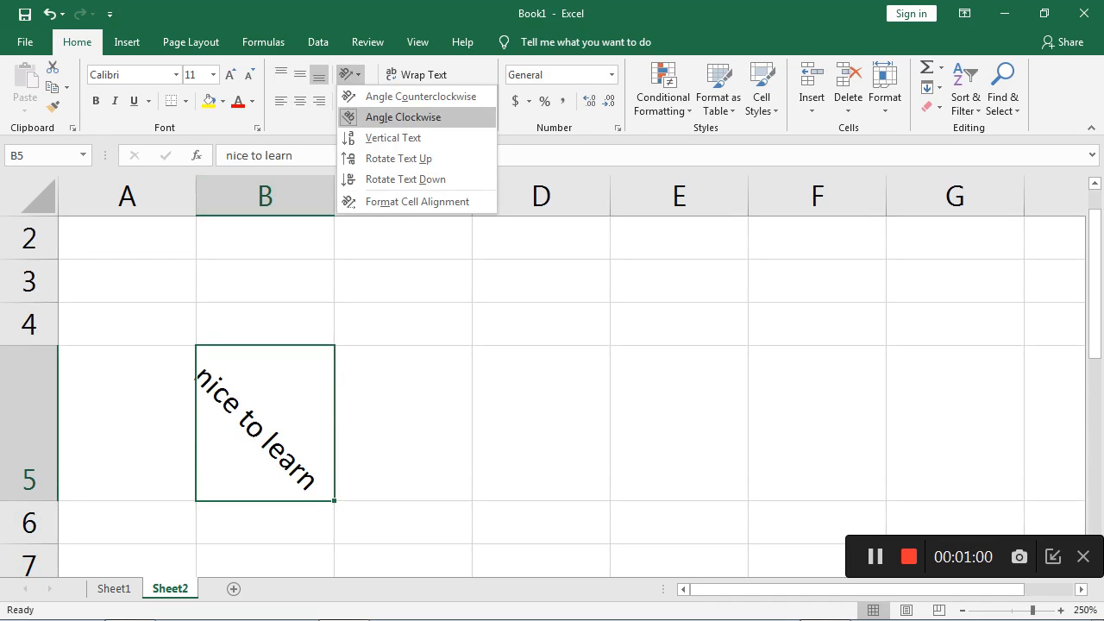
left_click(398, 158)
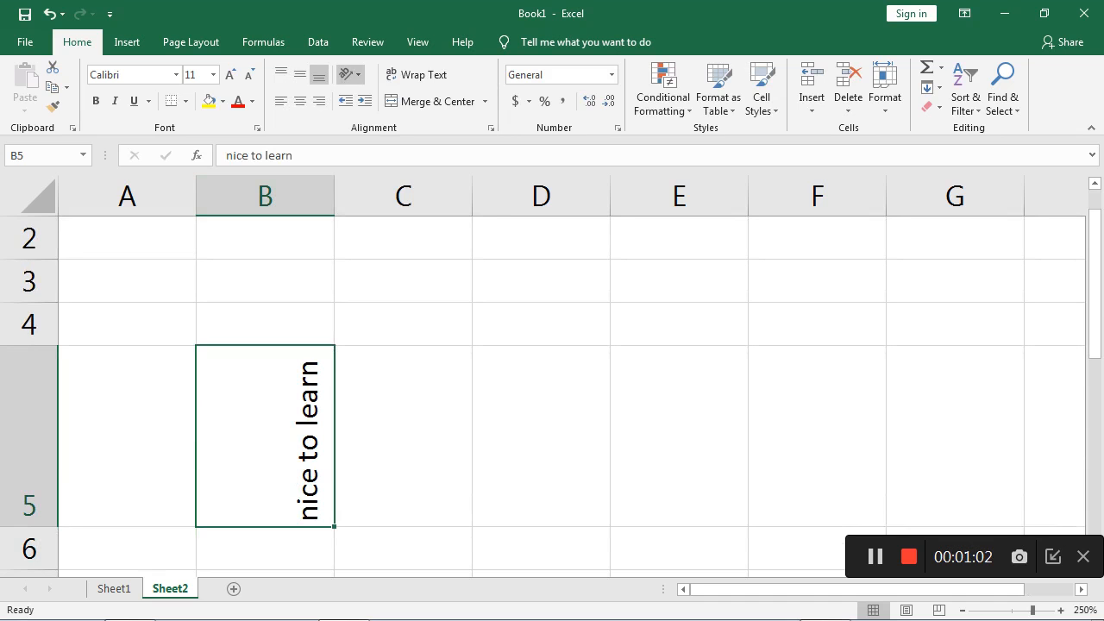
left_click(349, 74)
left_click(397, 177)
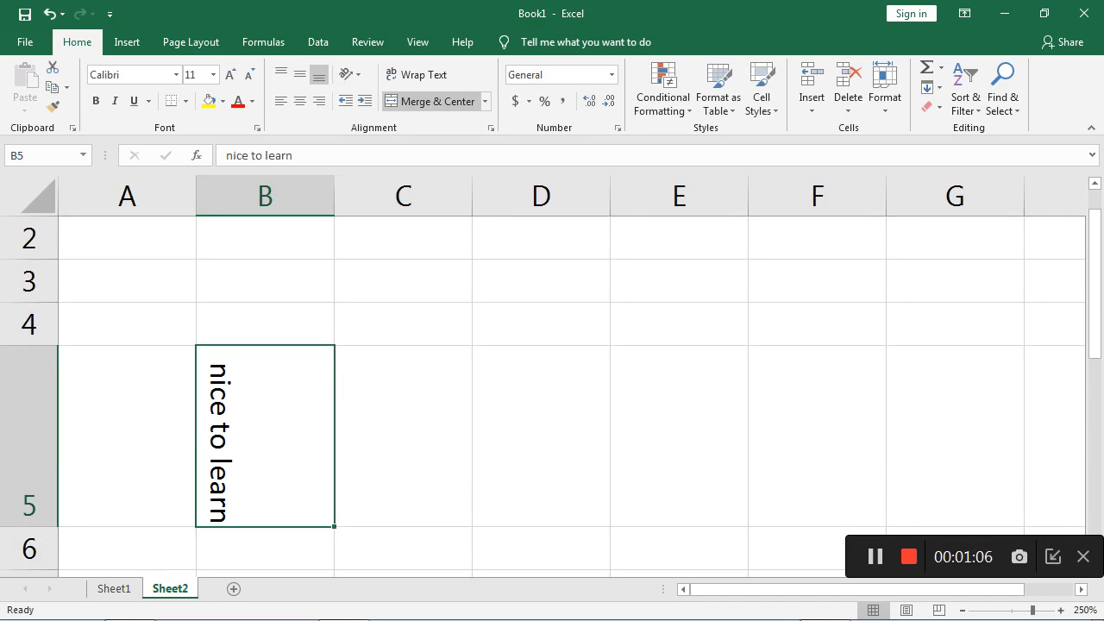
left_click(540, 281)
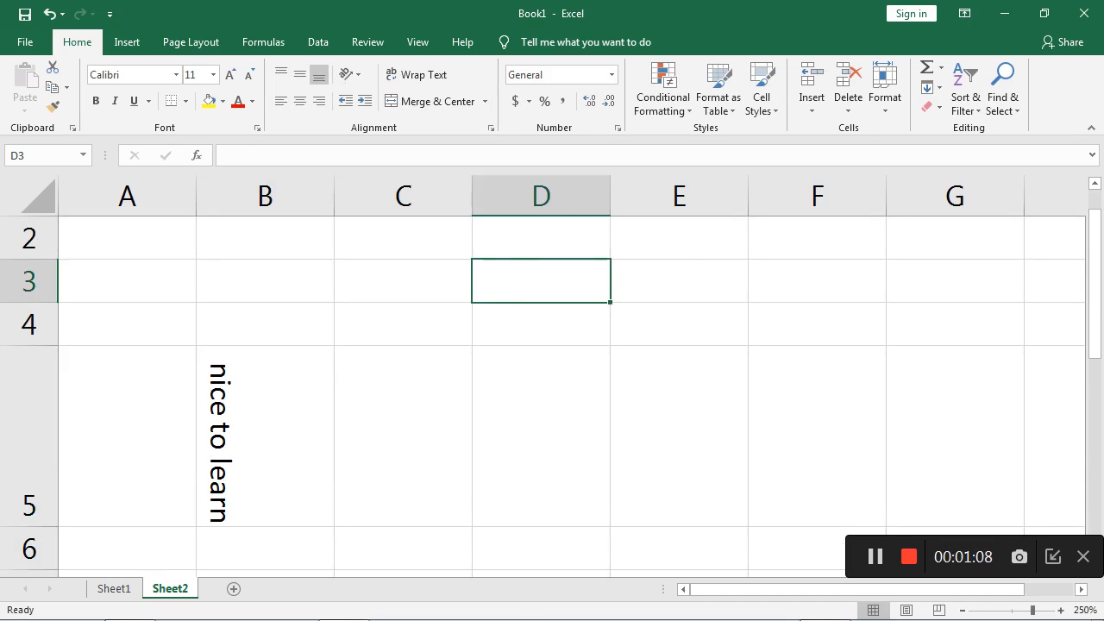
right_click(507, 249)
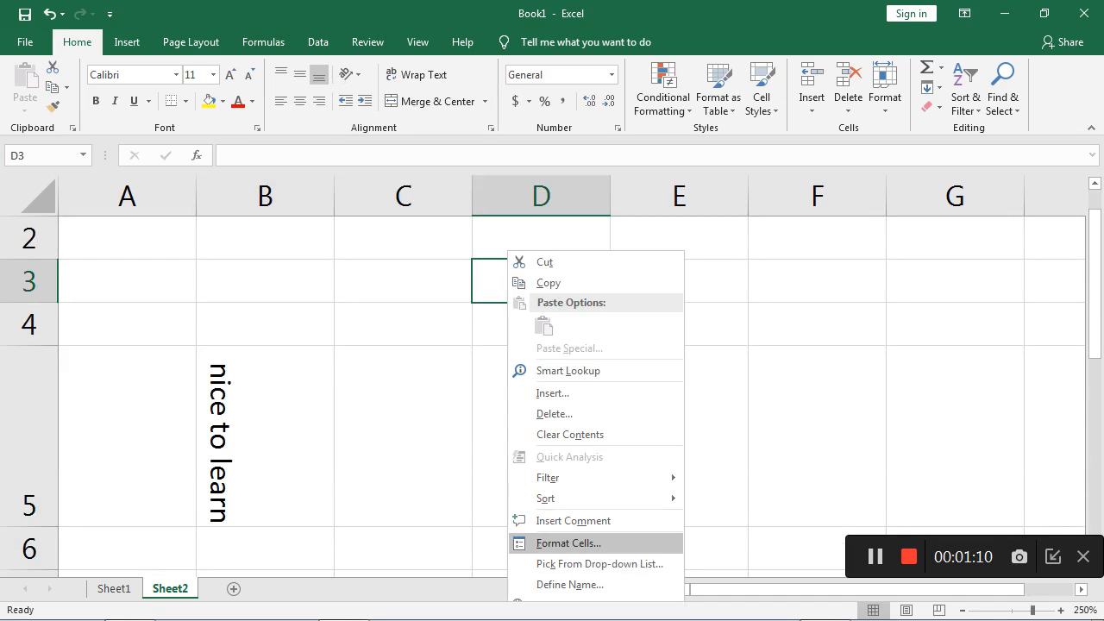
key("Return")
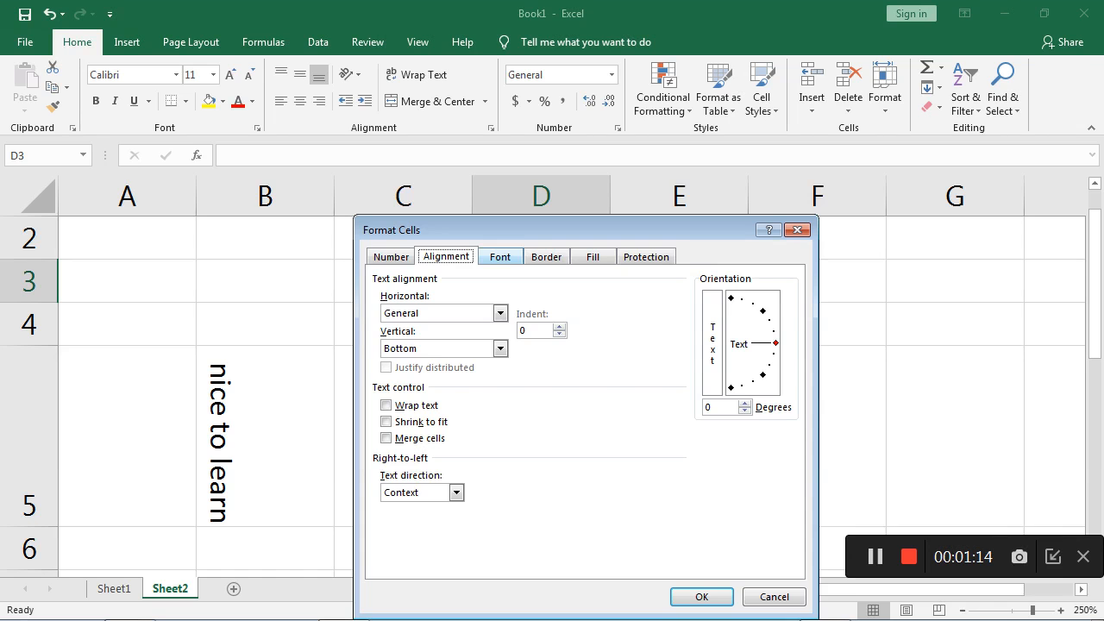
left_click(500, 257)
left_click_drag(518, 229, 658, 138)
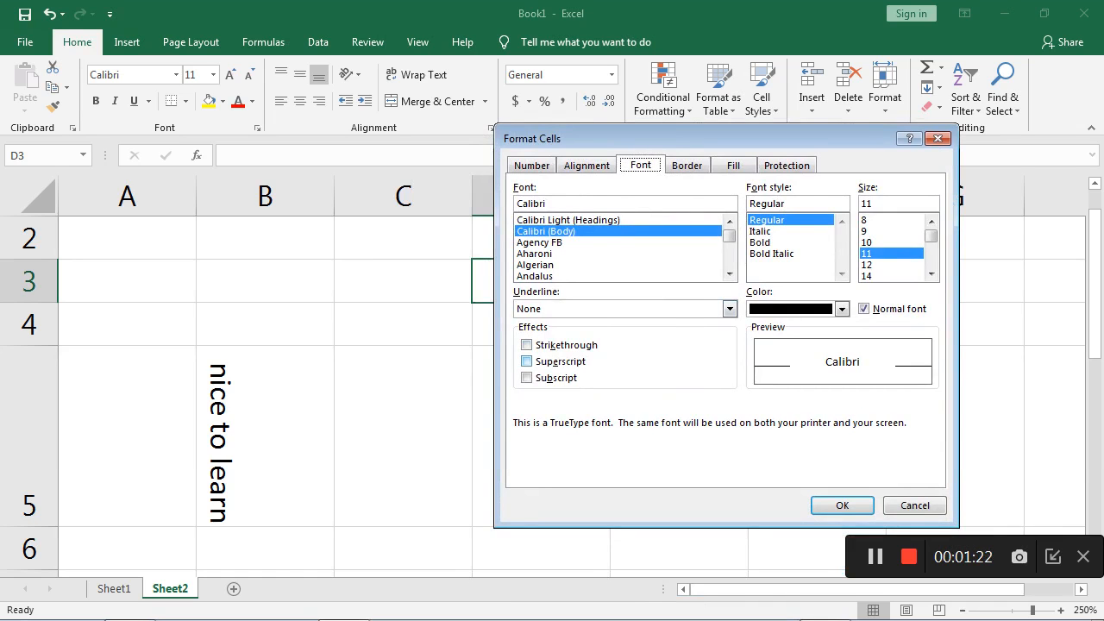
left_click(728, 308)
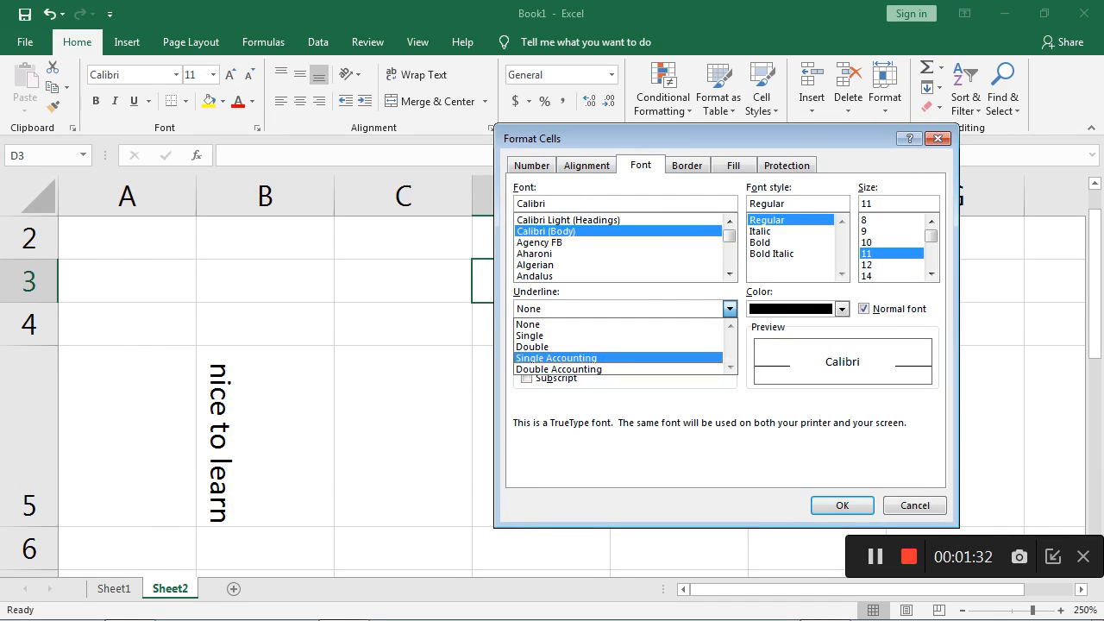
left_click(556, 358)
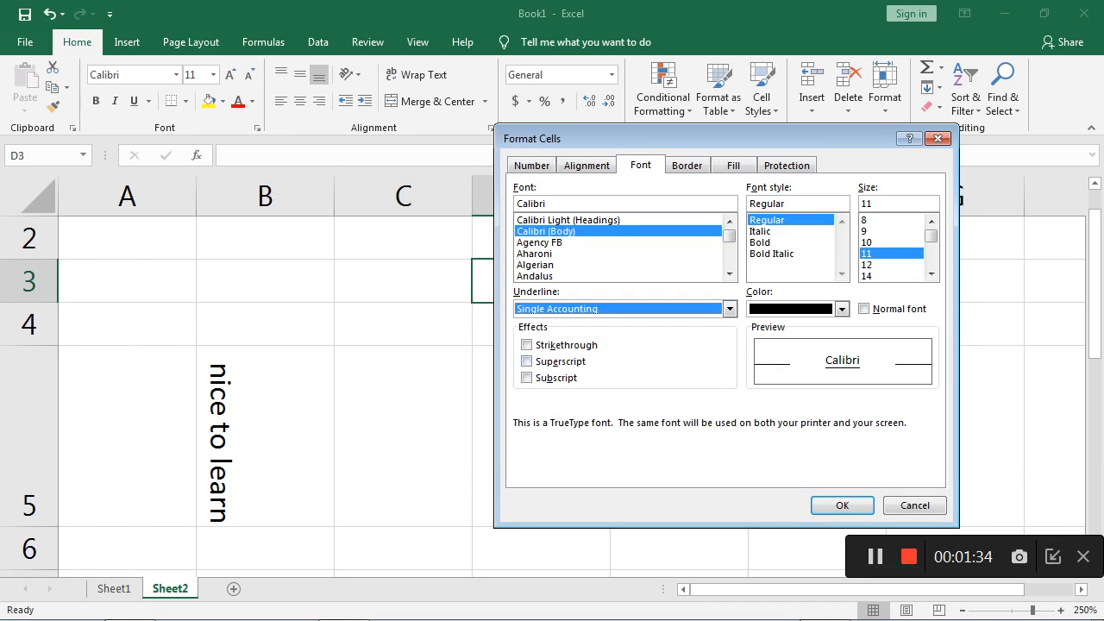
left_click(914, 505)
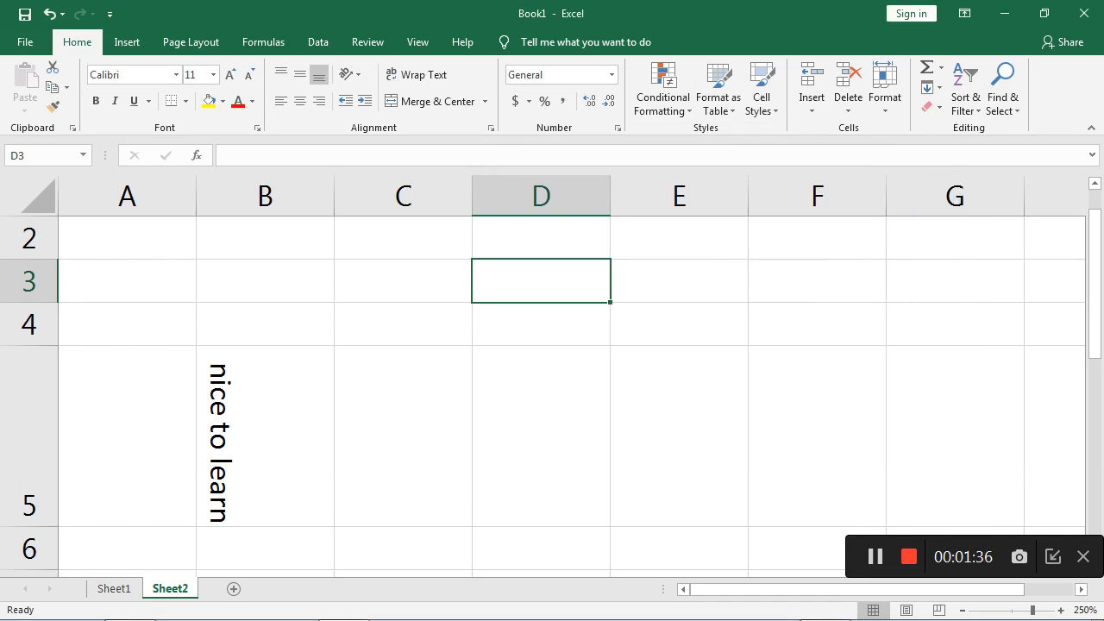
- Undo the text rotations, the text entry and the orientation change in cell B5
left_click(265, 436)
key("ctrl+z")
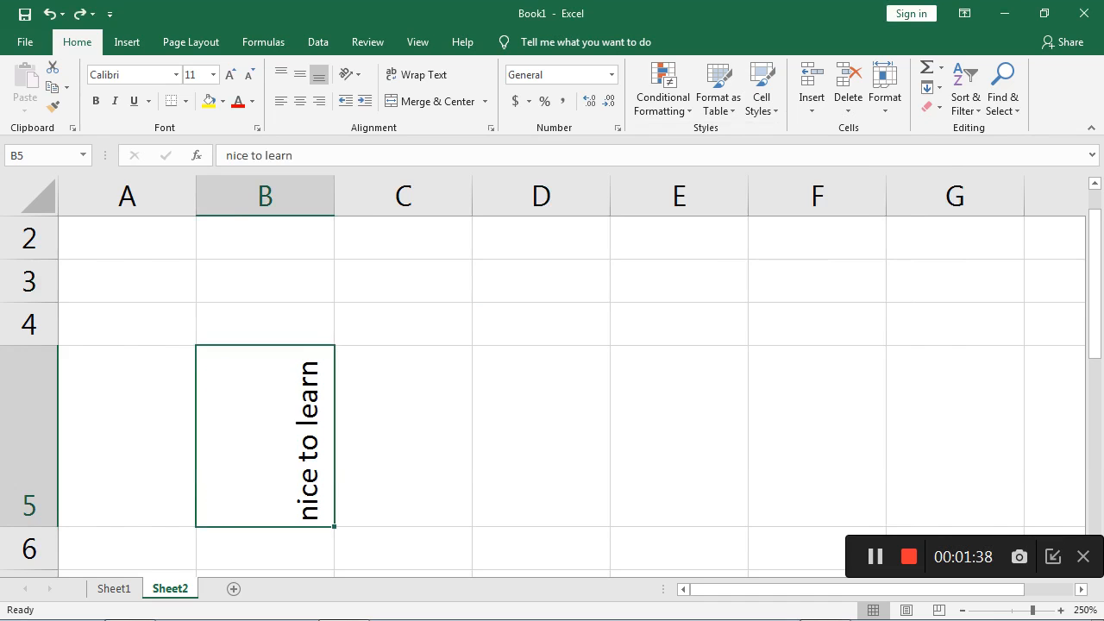
key("ctrl+z")
key("ctrl+z")
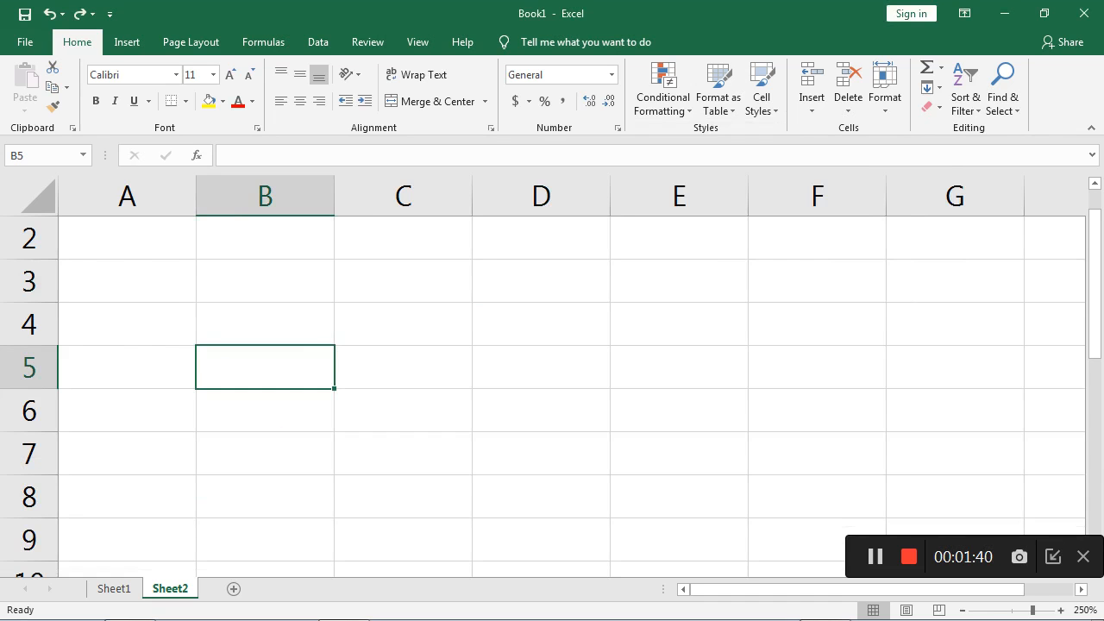
key("ctrl+z")
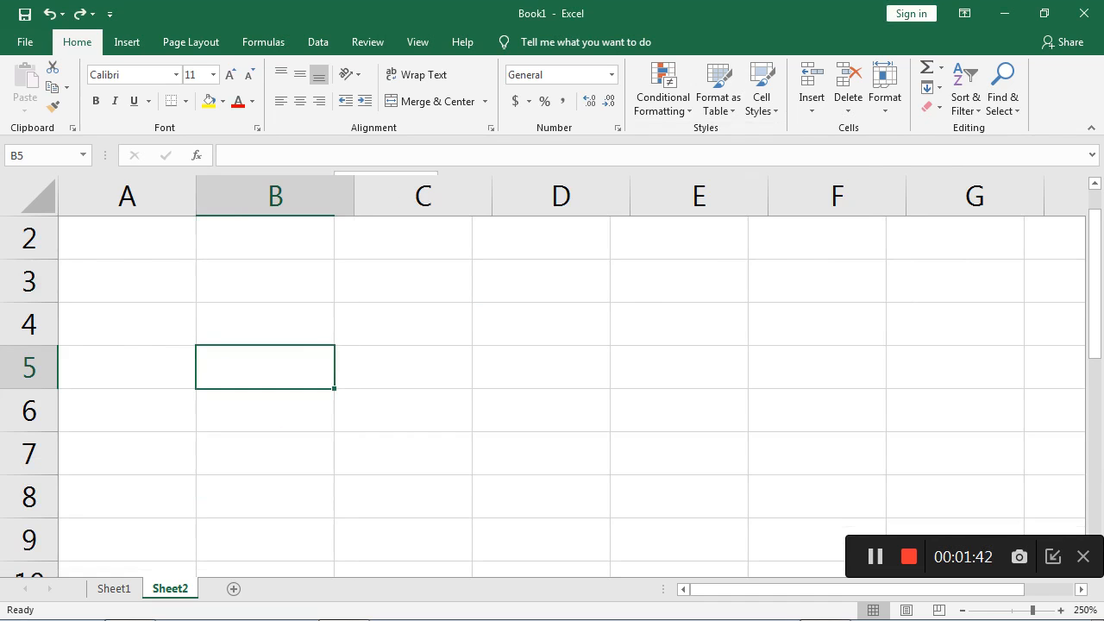
- Enter 45 in both cells B2 and B3
type("45")
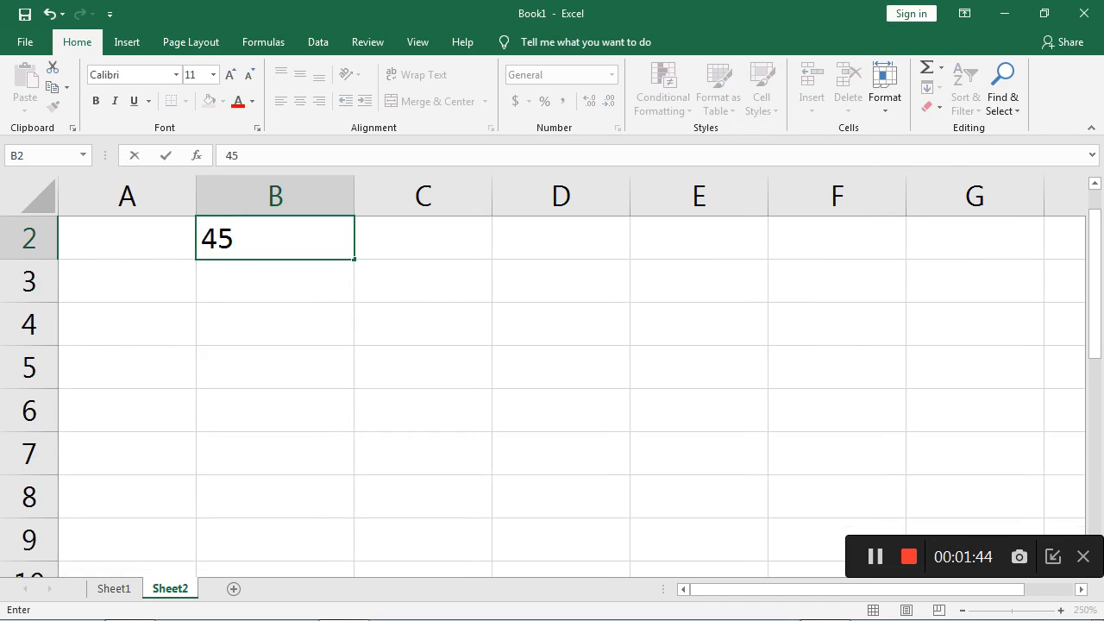
key("Return")
type("45")
left_click(275, 368)
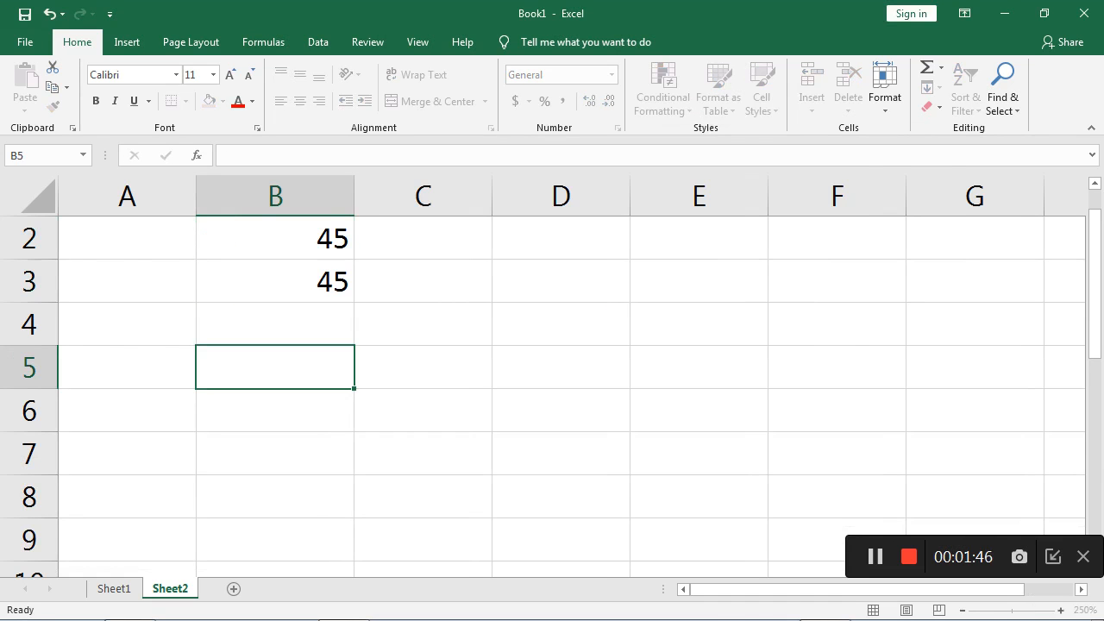
- Apply the Double underline style to the values in cells B2:B3
left_click_drag(275, 238, 275, 281)
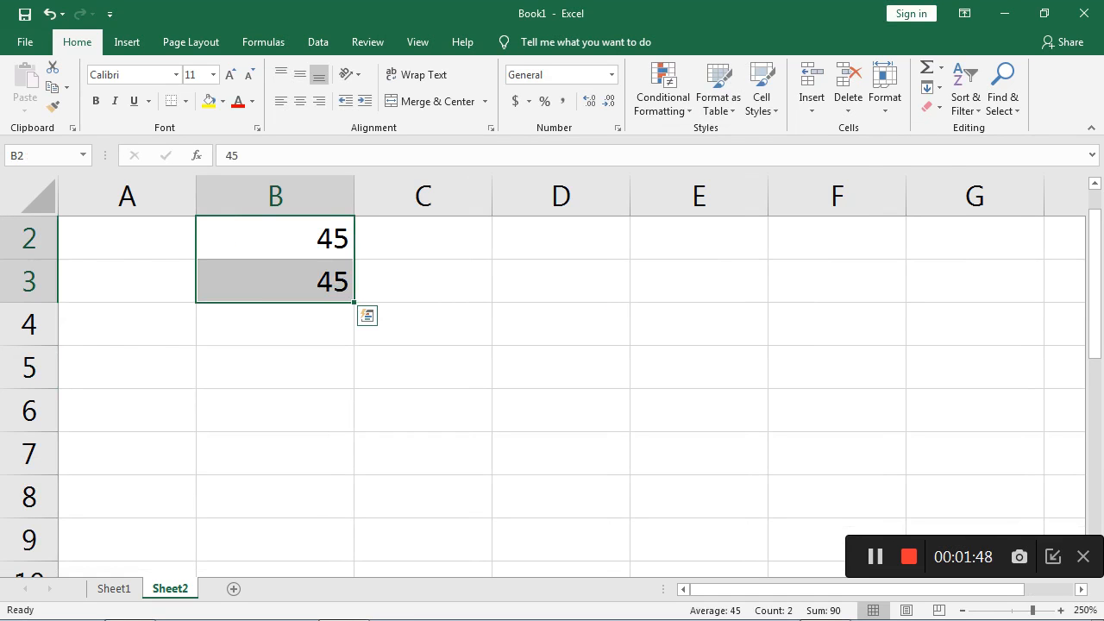
right_click(281, 249)
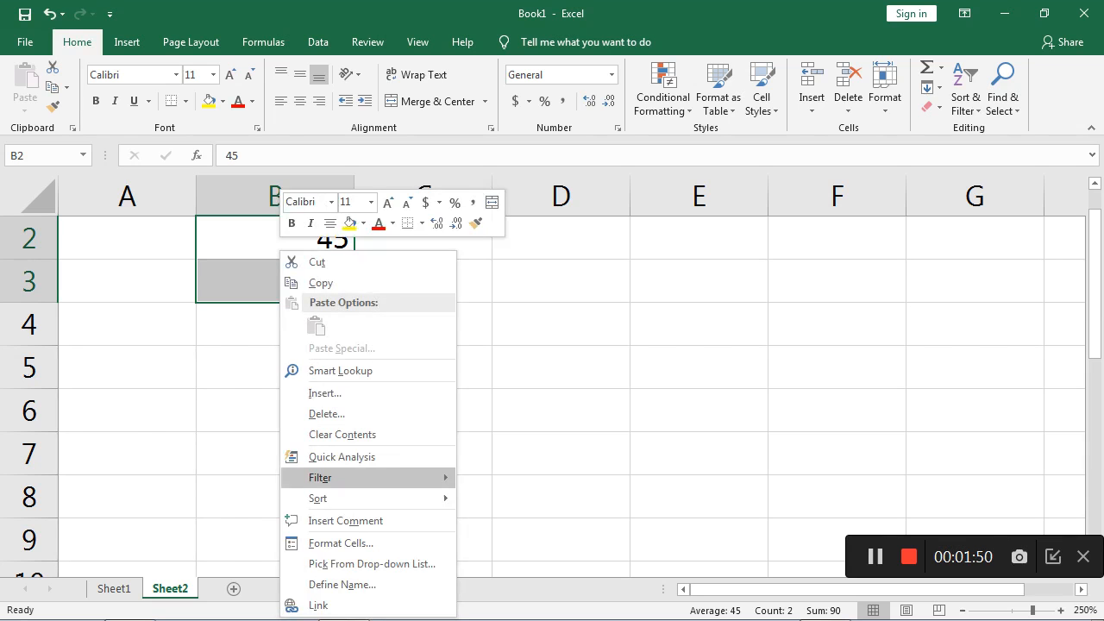
left_click(341, 542)
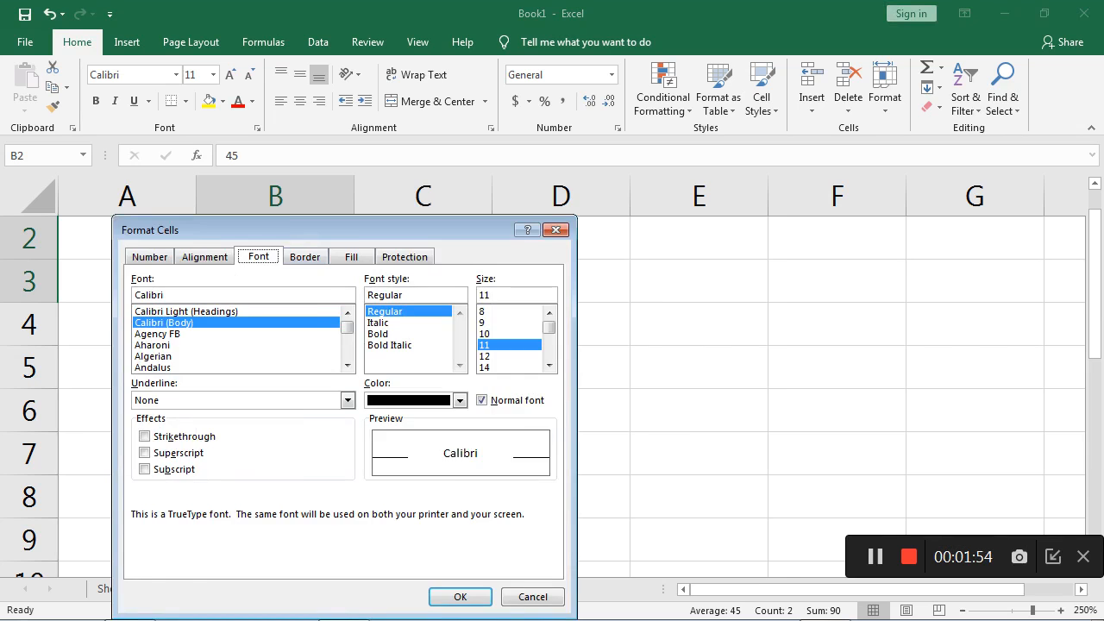
left_click_drag(303, 230, 511, 185)
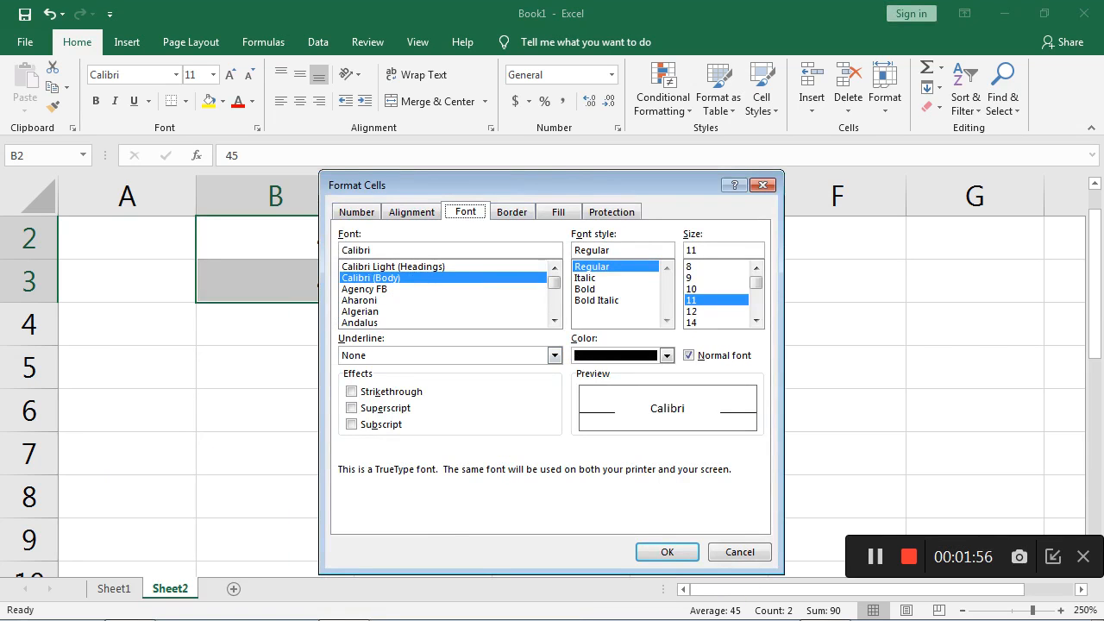
left_click(554, 355)
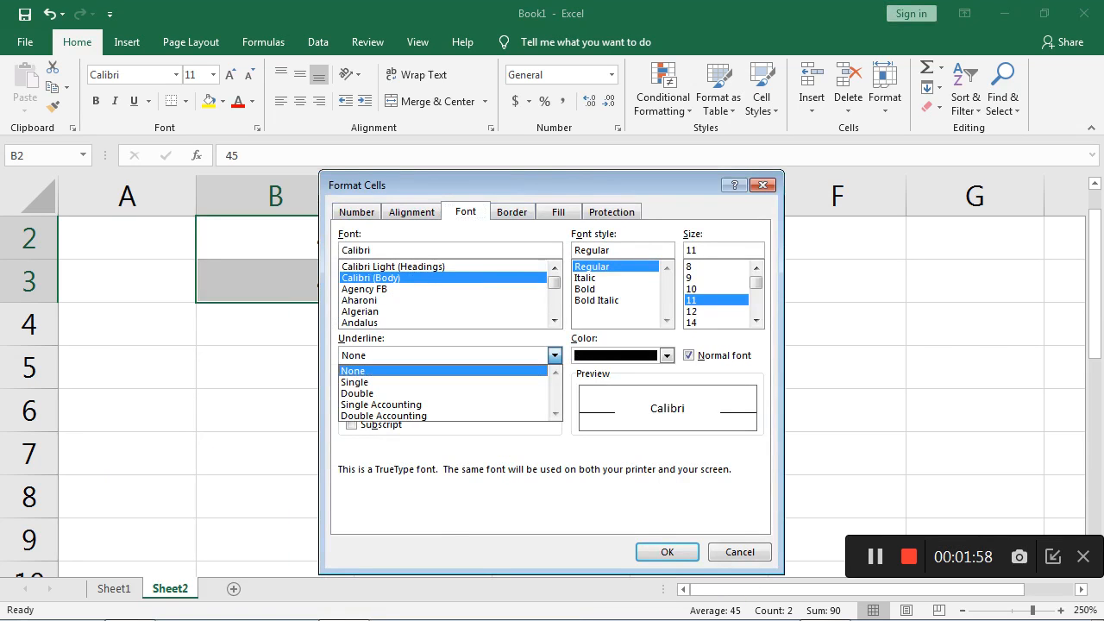
left_click(357, 394)
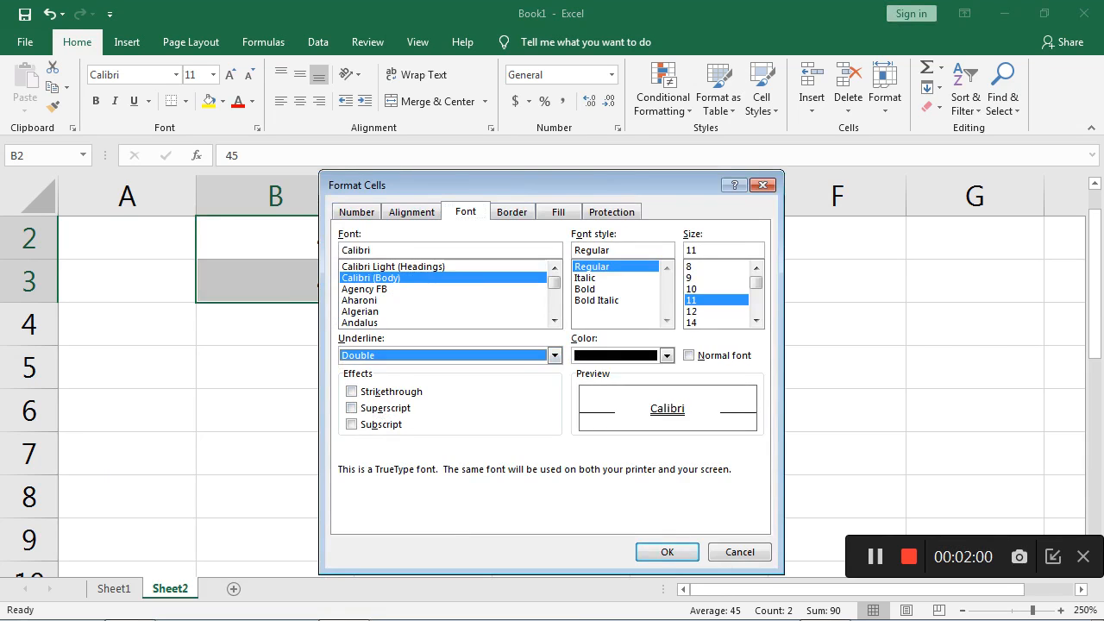
left_click(667, 552)
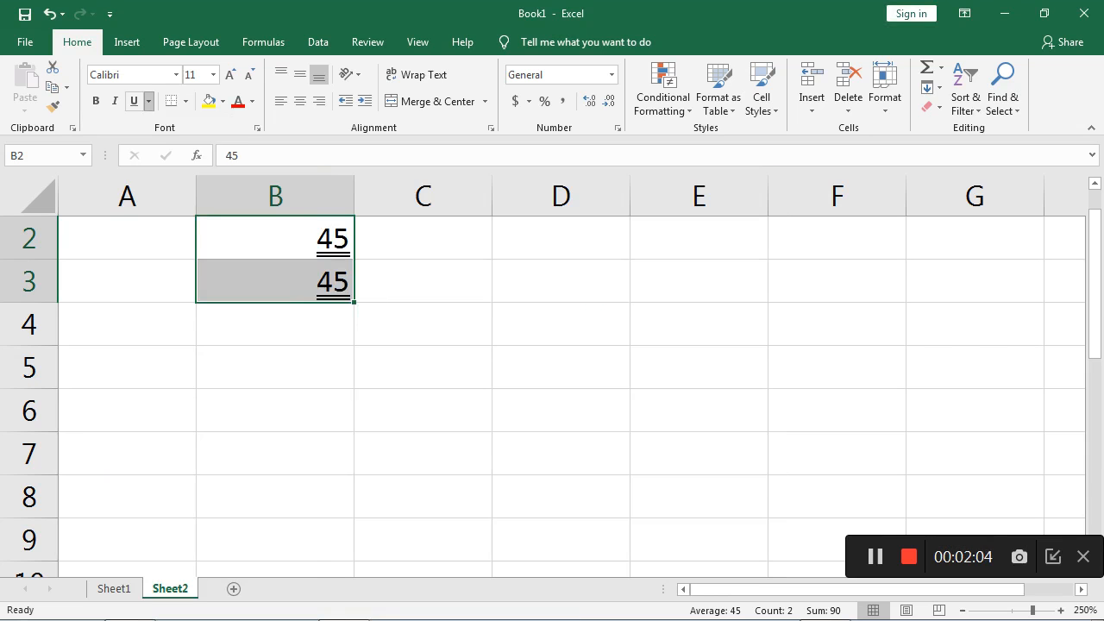
left_click(148, 100)
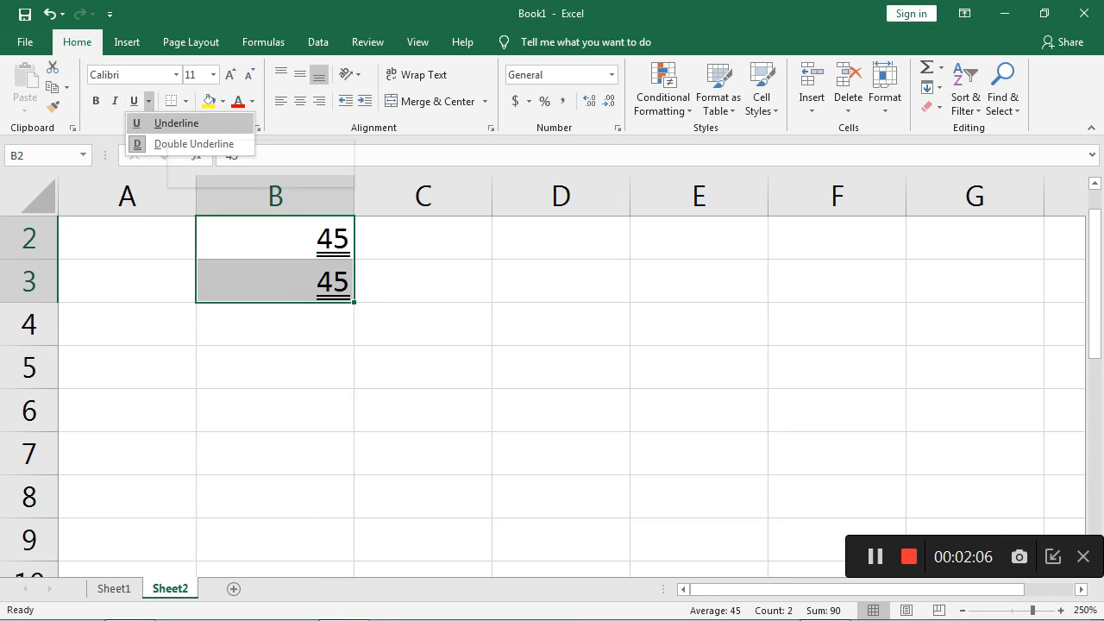
left_click(191, 143)
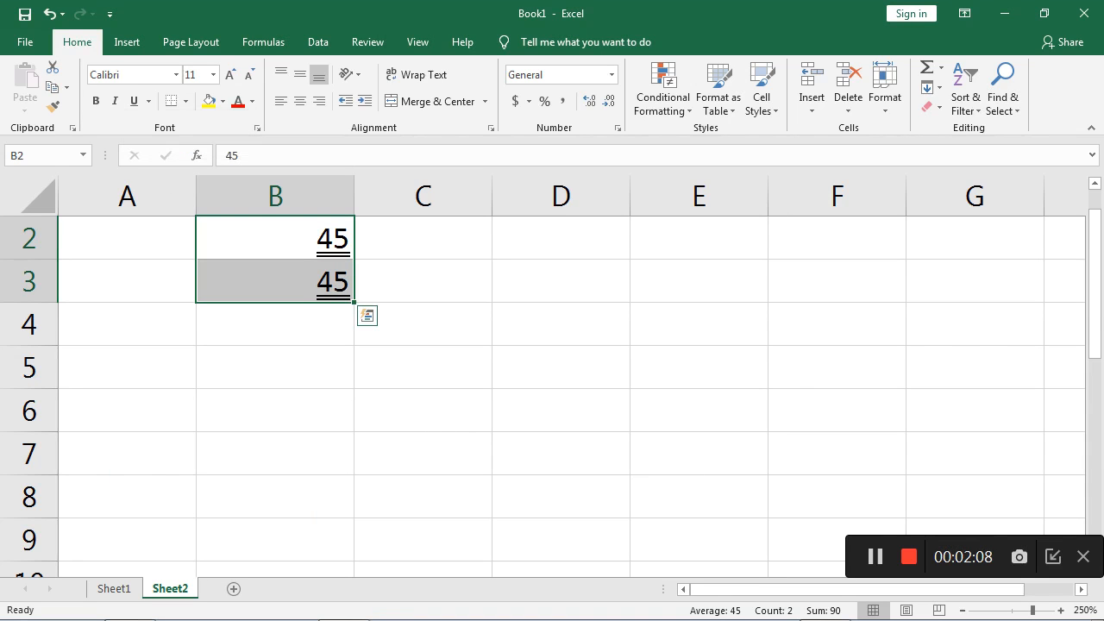
- Apply the Single Accounting underline style to the values in cells B2:B3
right_click(276, 244)
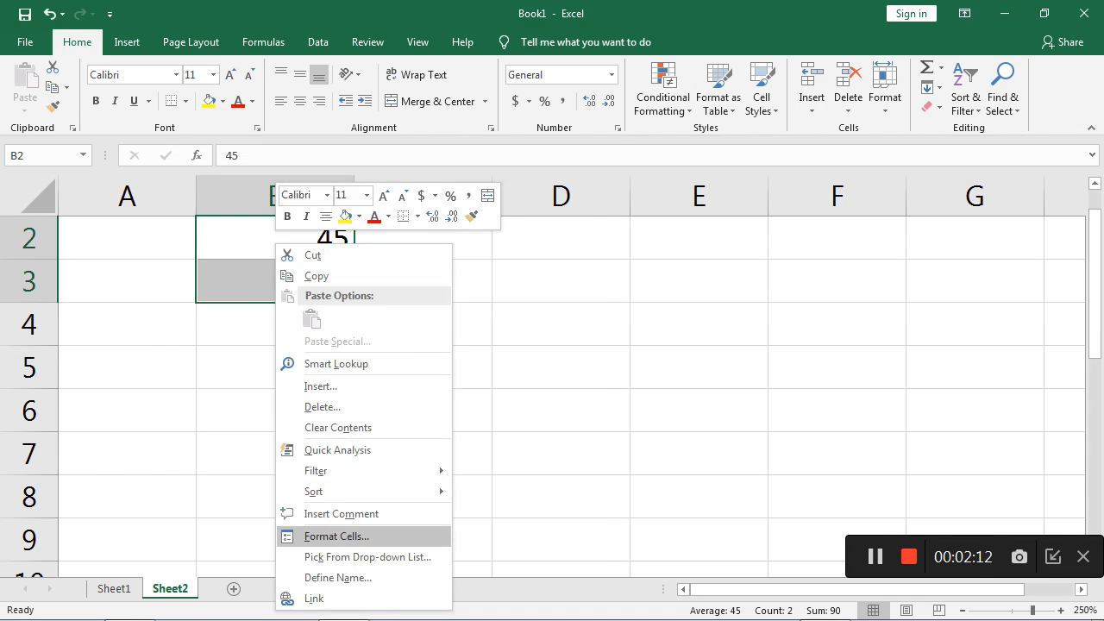
left_click(336, 535)
left_click_drag(345, 230, 597, 159)
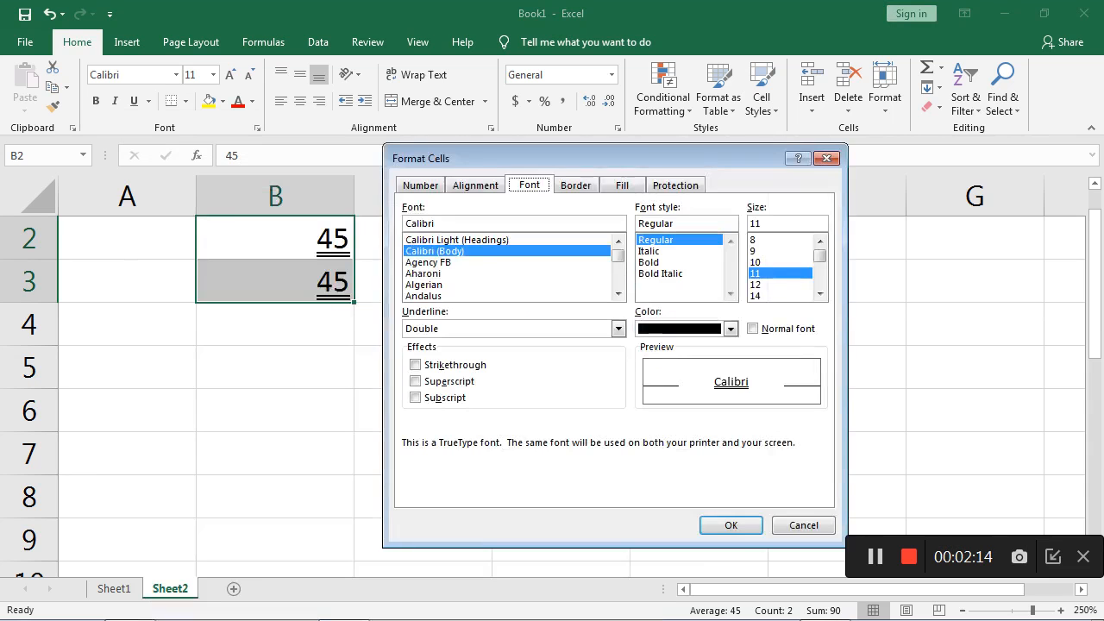
left_click(617, 328)
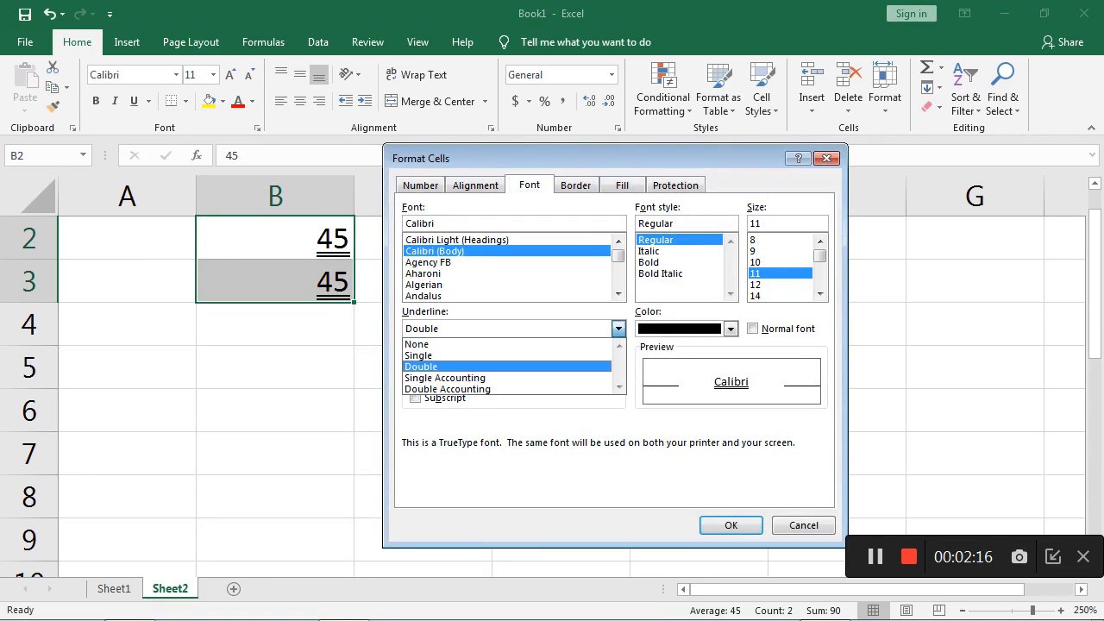
left_click(444, 378)
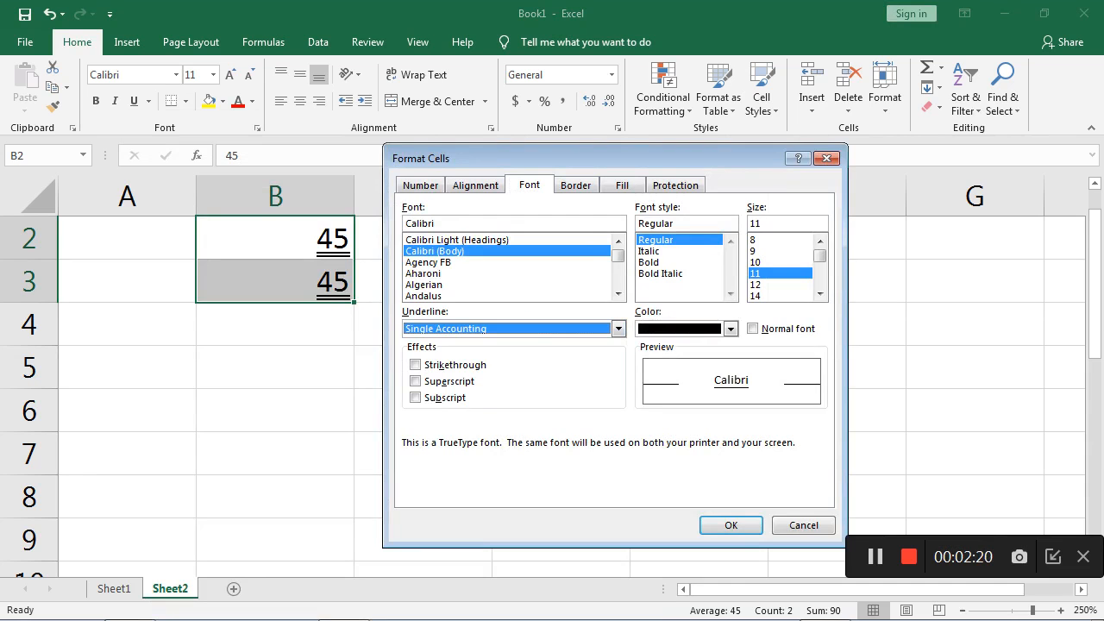
left_click(730, 525)
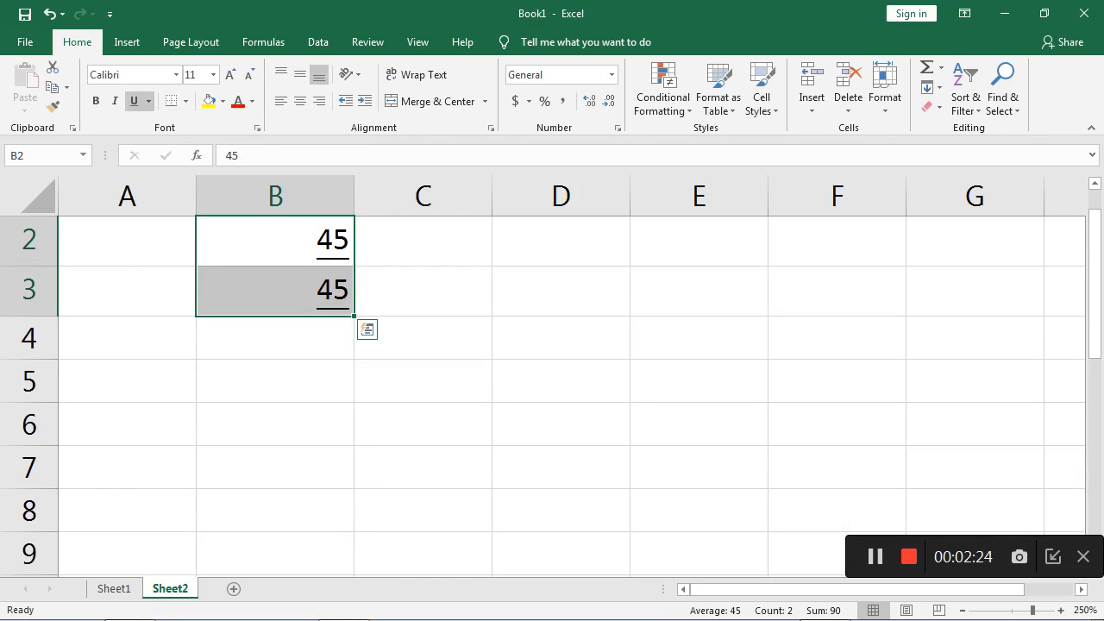
- Change the underline style of the values in cells B2:B3 to Double Accounting
right_click(326, 248)
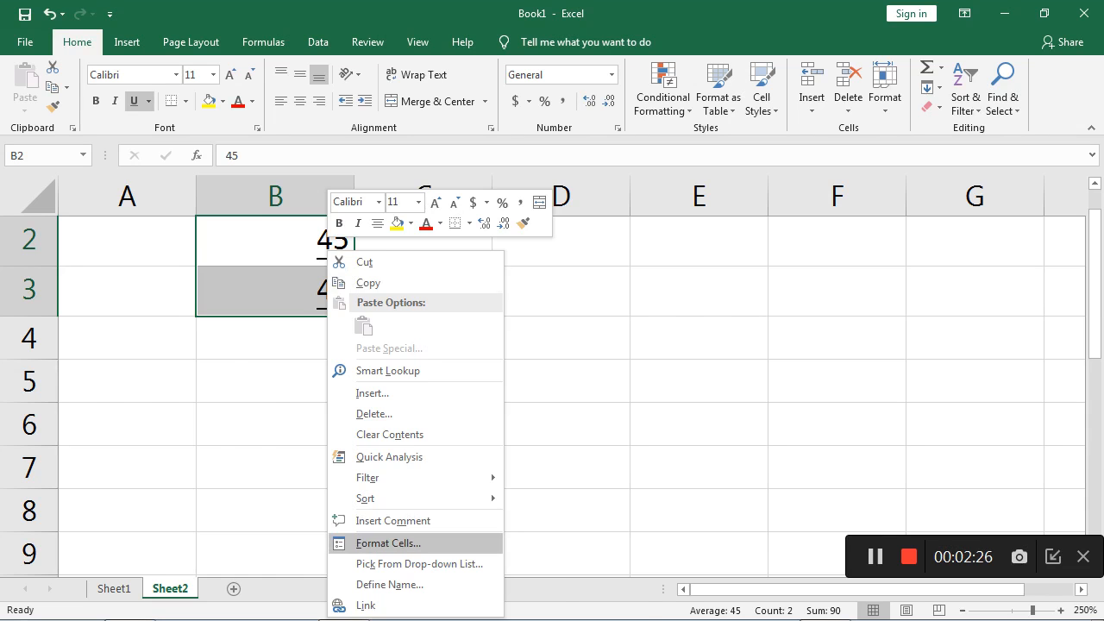
left_click(397, 543)
left_click(411, 400)
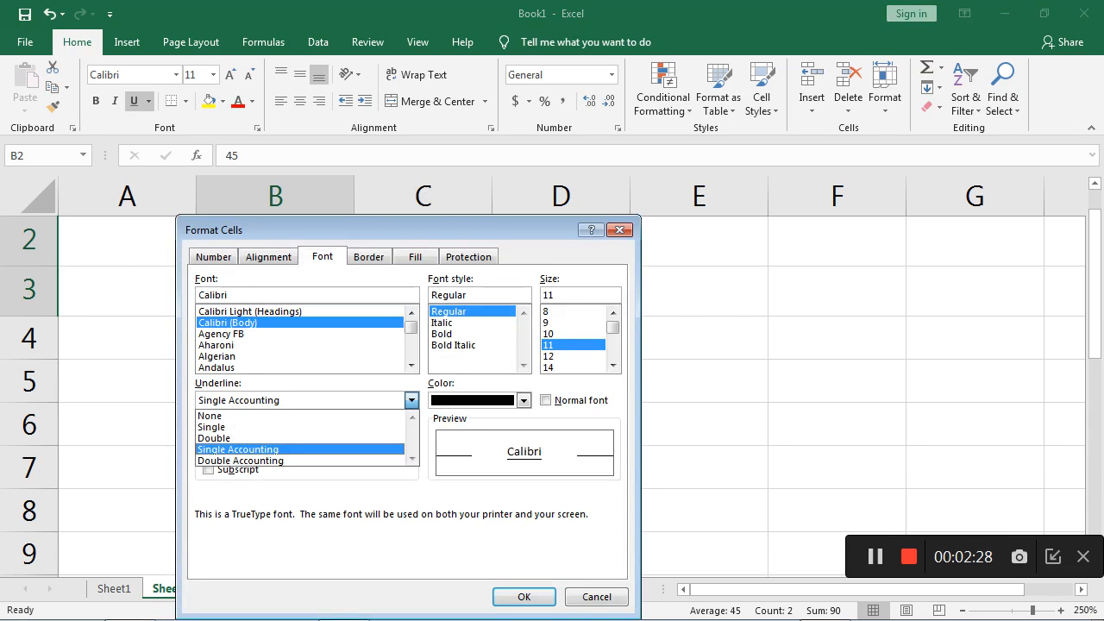
left_click(258, 460)
left_click(523, 597)
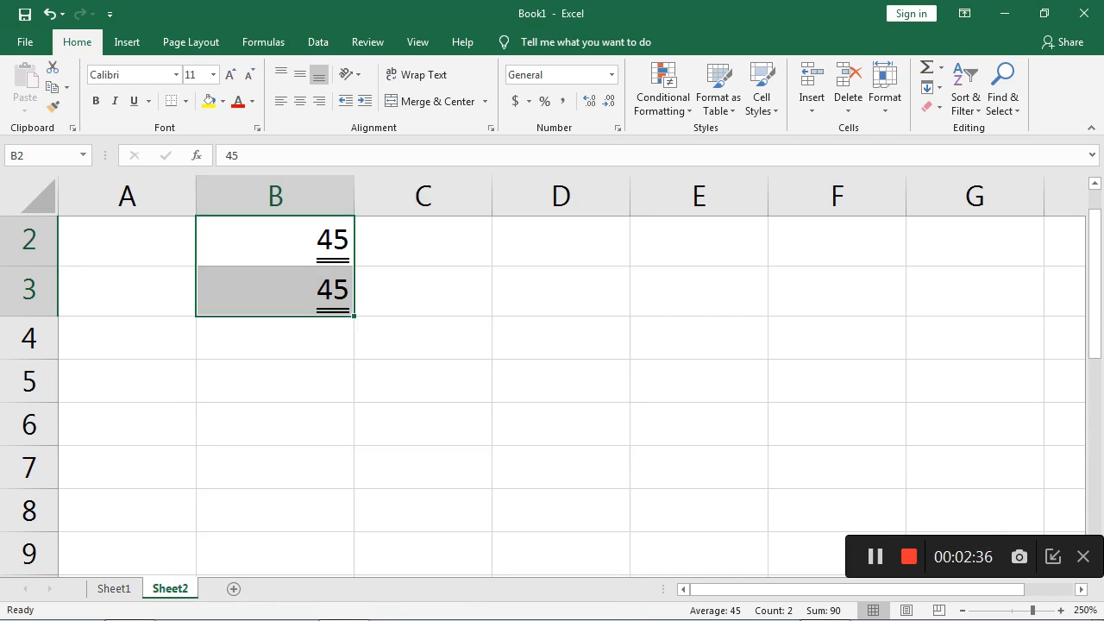
- Apply the Strikethrough font effect to the values in cells B2:B3
right_click(257, 248)
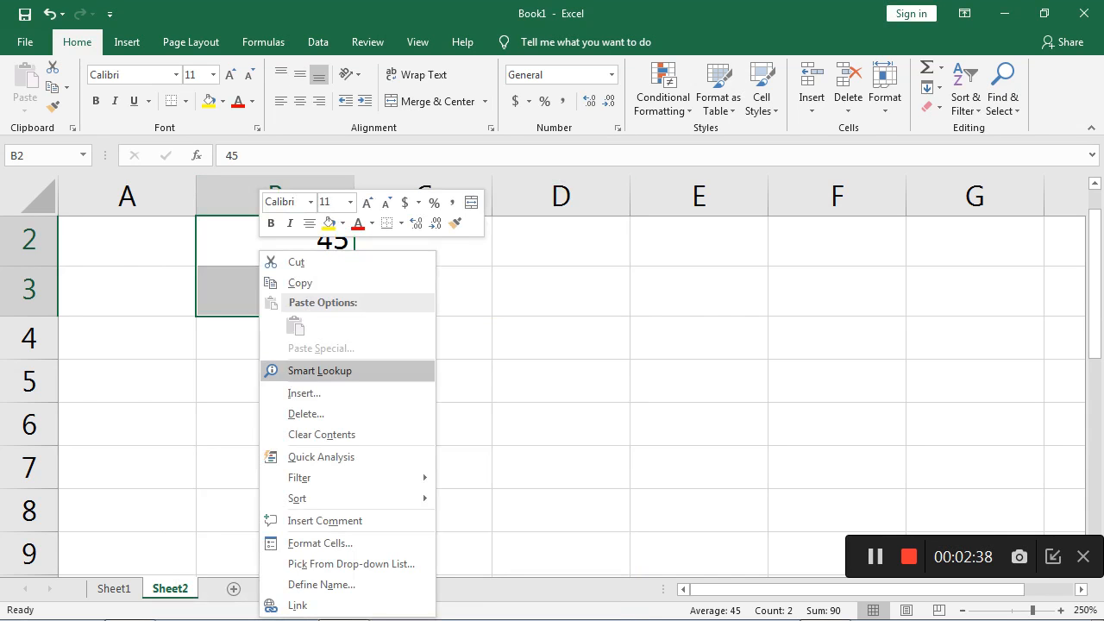
left_click(311, 544)
left_click_drag(259, 229, 592, 118)
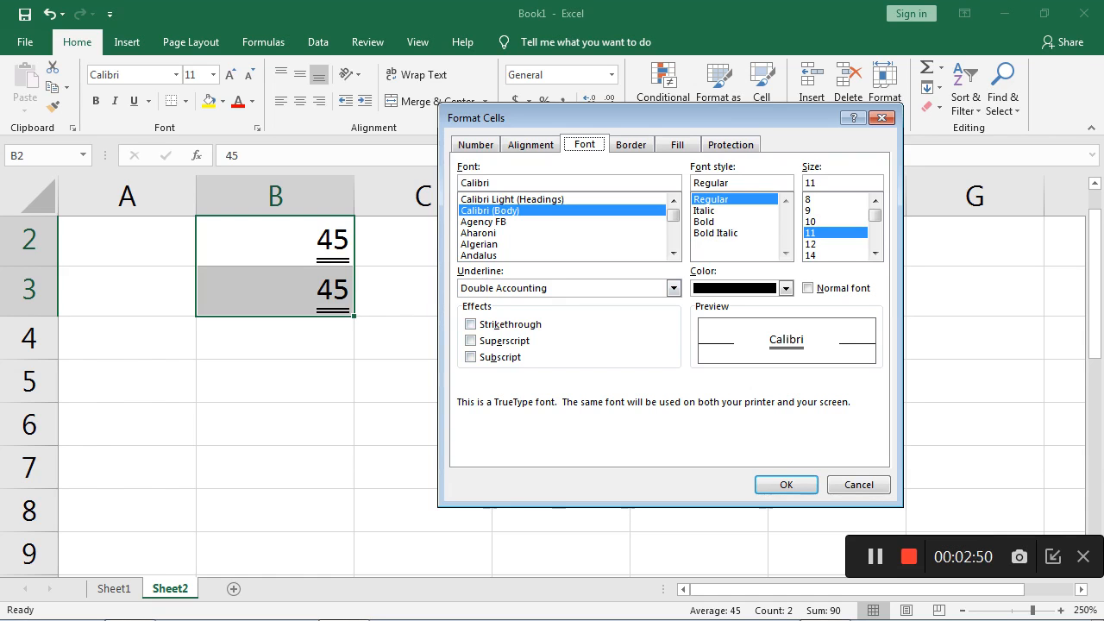
left_click(470, 324)
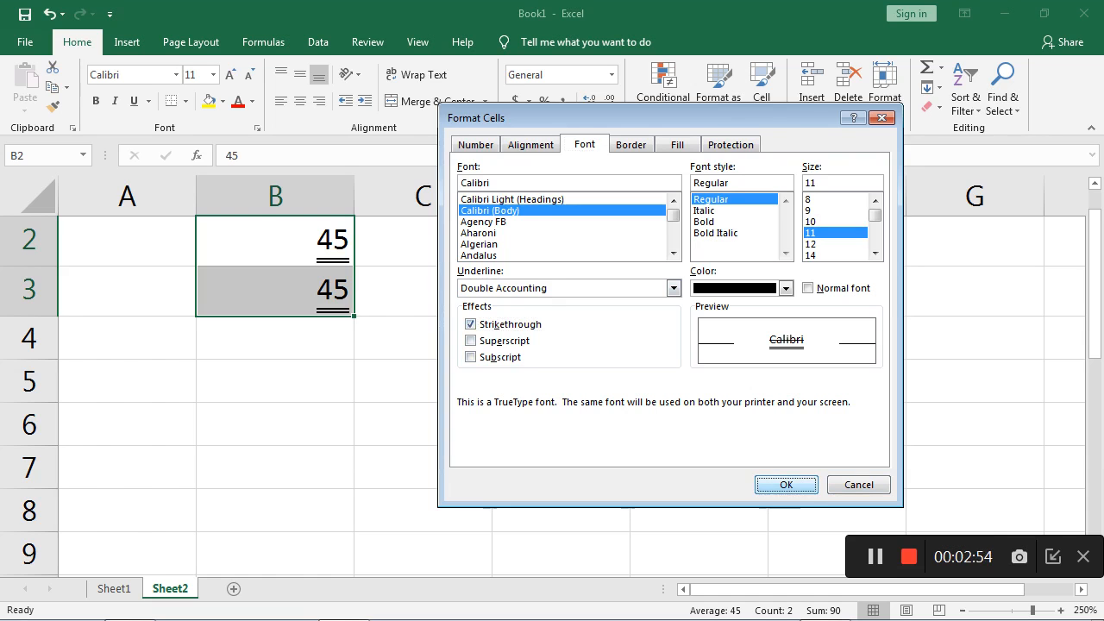
left_click(785, 485)
left_click(422, 381)
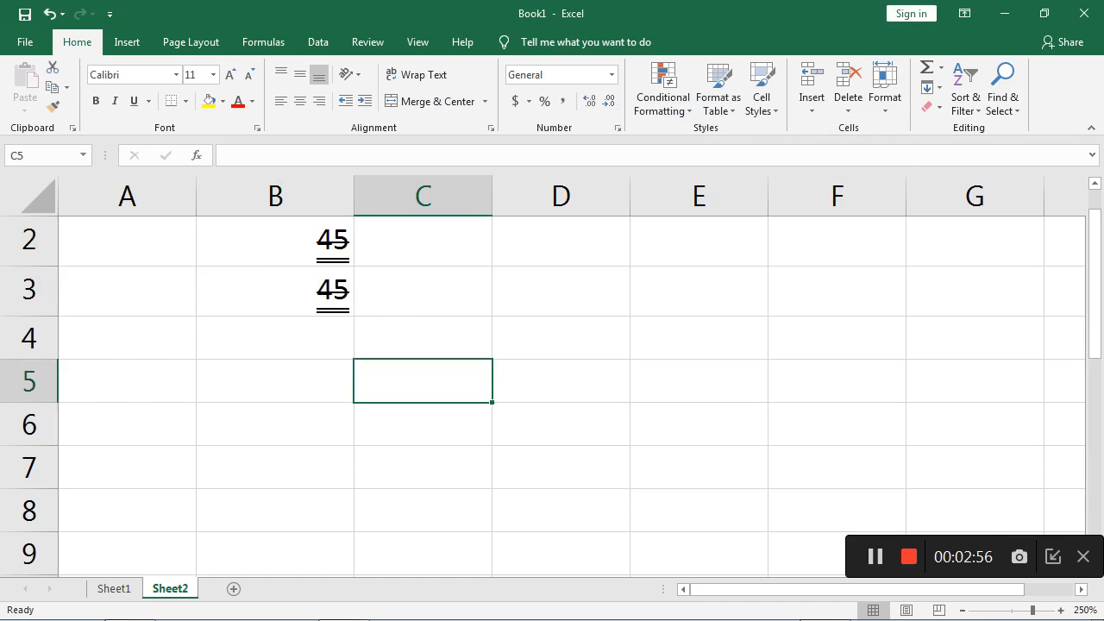
- Enter the text "nice to learn" in cell B5
left_click(275, 381)
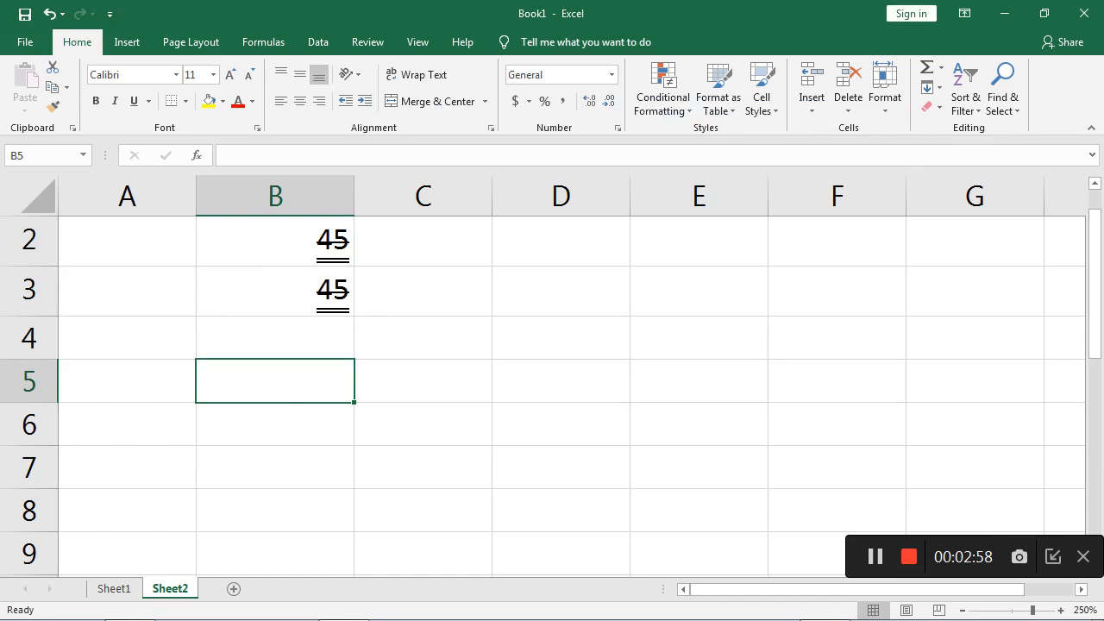
type("ncie to")
key("BackSpace")
key("BackSpace")
key("BackSpace")
key("BackSpace")
key("BackSpace")
key("BackSpace")
key("BackSpace")
type("nice to learn")
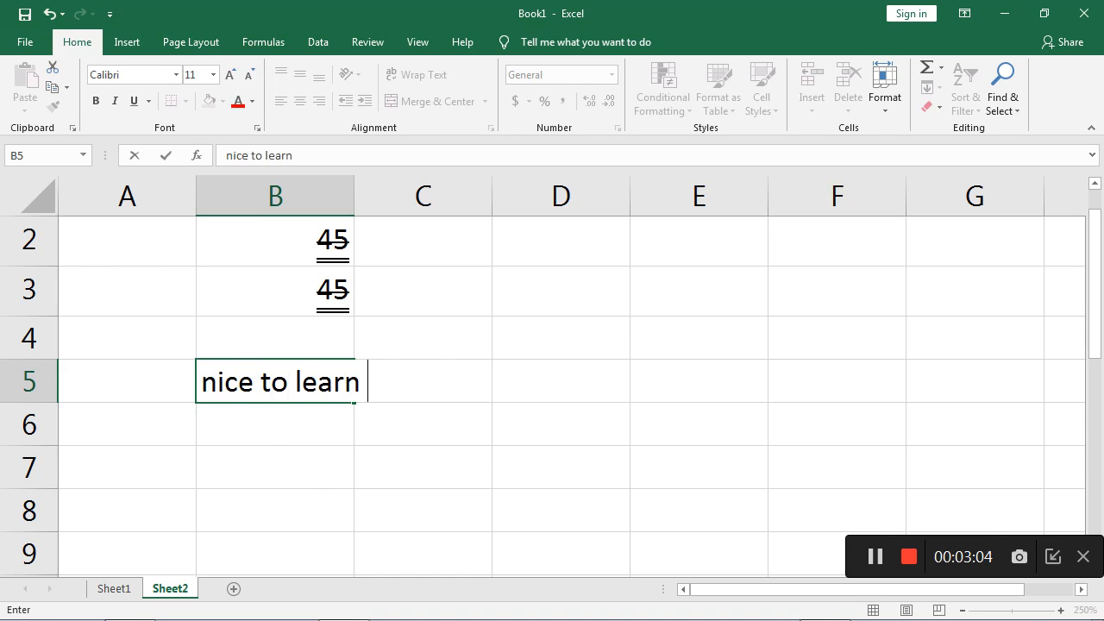
key("ctrl+Return")
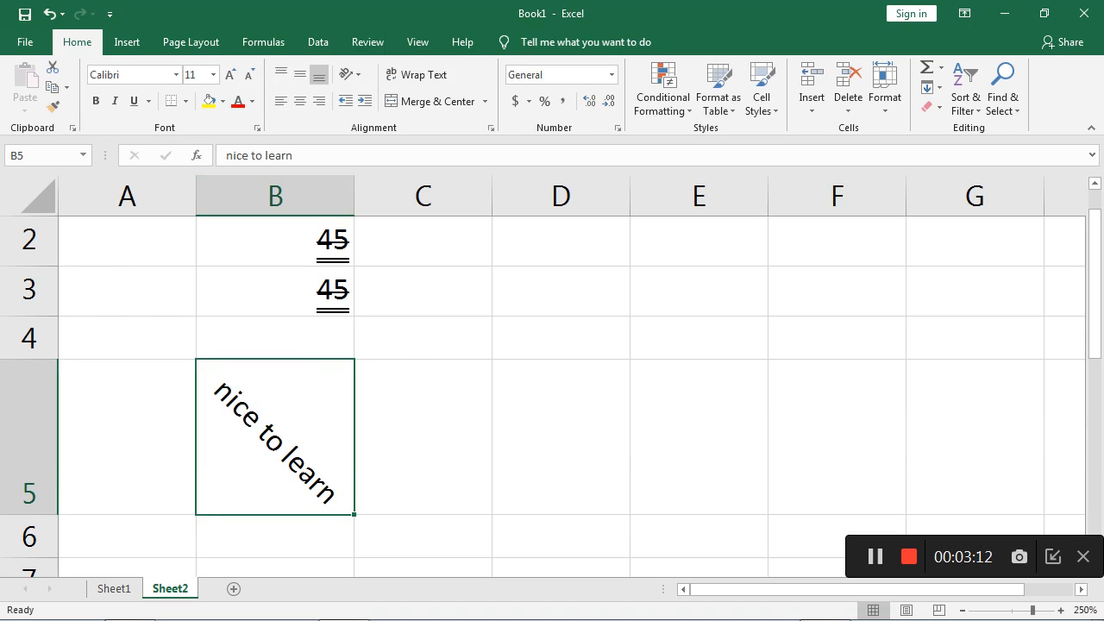
- Apply the Strikethrough font effect to the text in cell B5
right_click(315, 411)
left_click(379, 331)
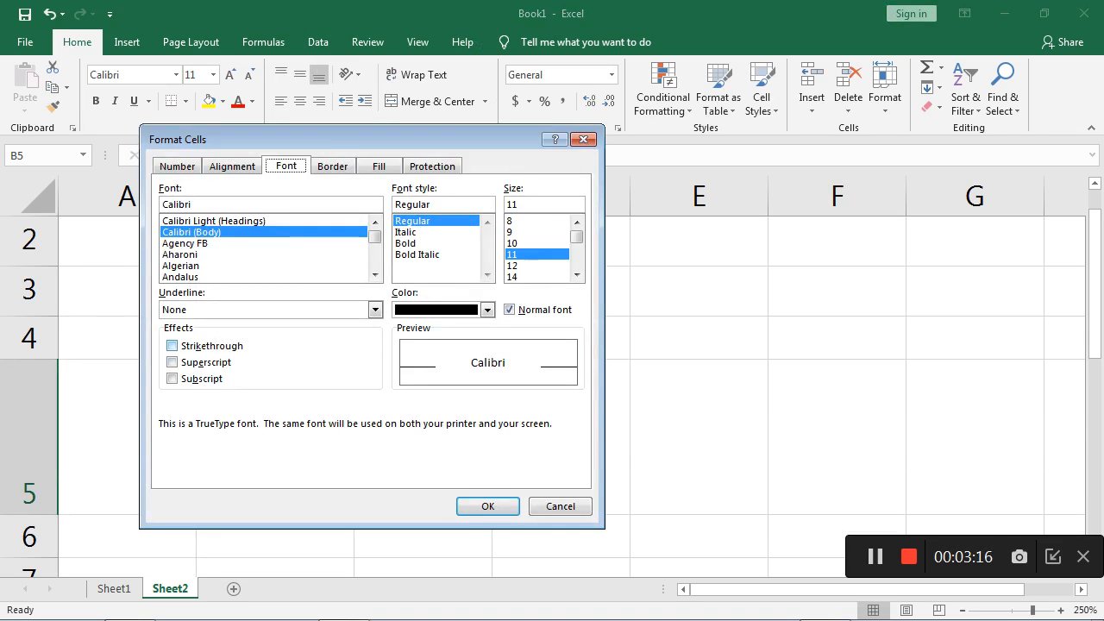
left_click(172, 344)
left_click(487, 506)
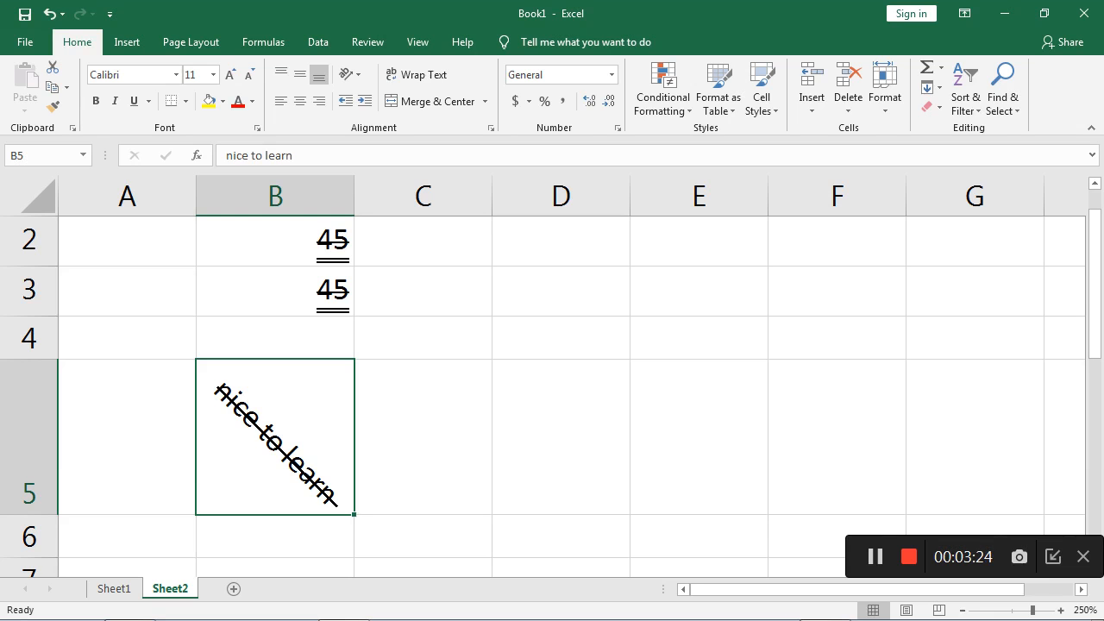
- Remove the Strikethrough font effect from the text in cell B5
right_click(320, 419)
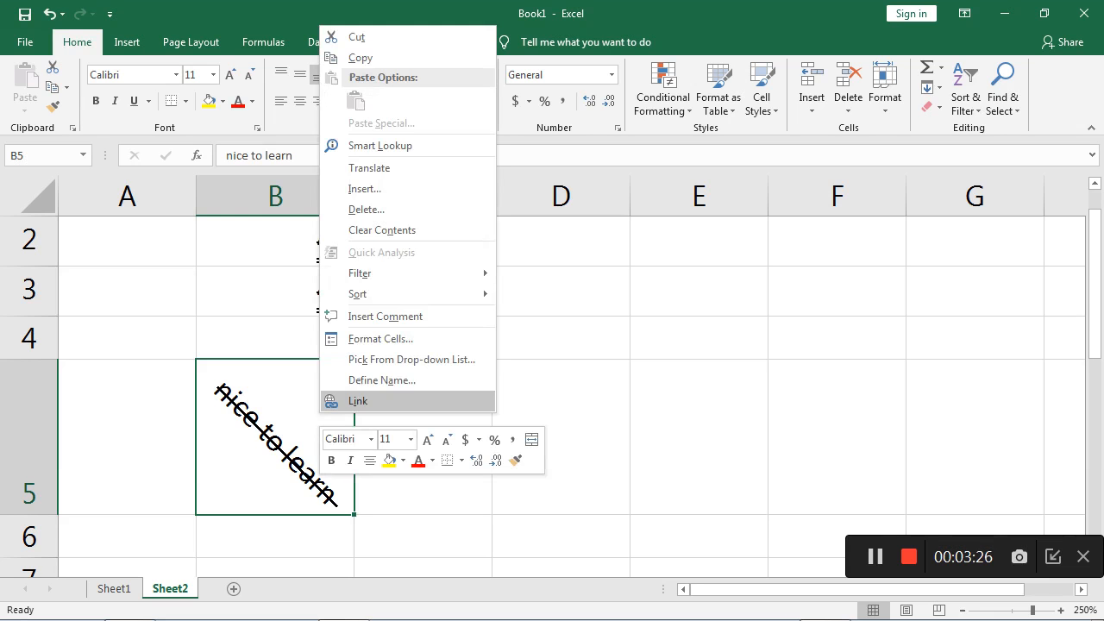
left_click(381, 338)
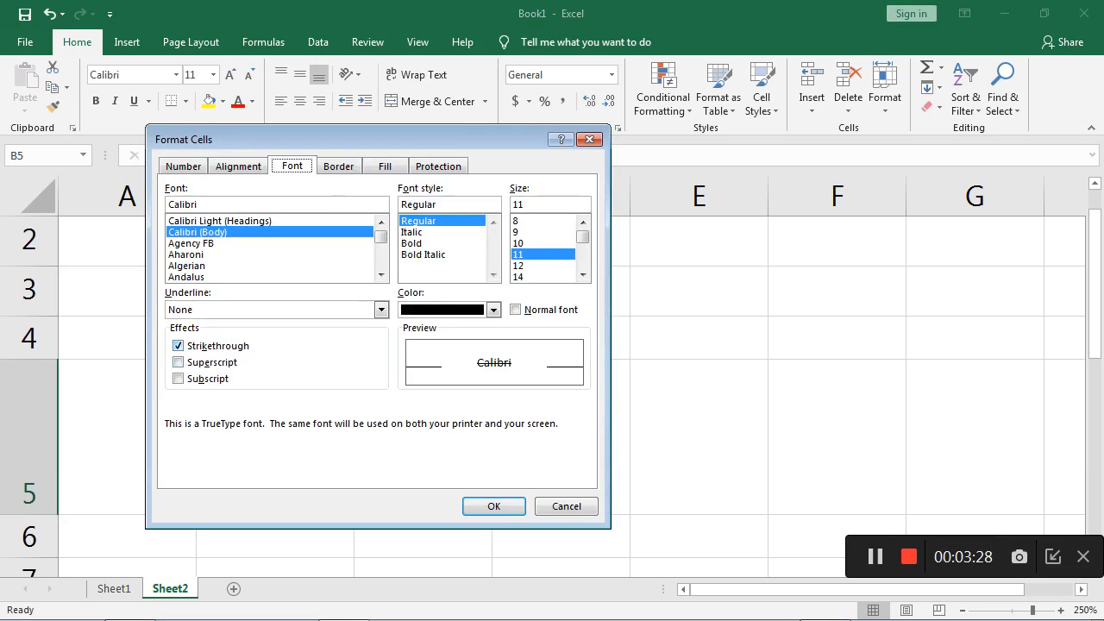
left_click(178, 346)
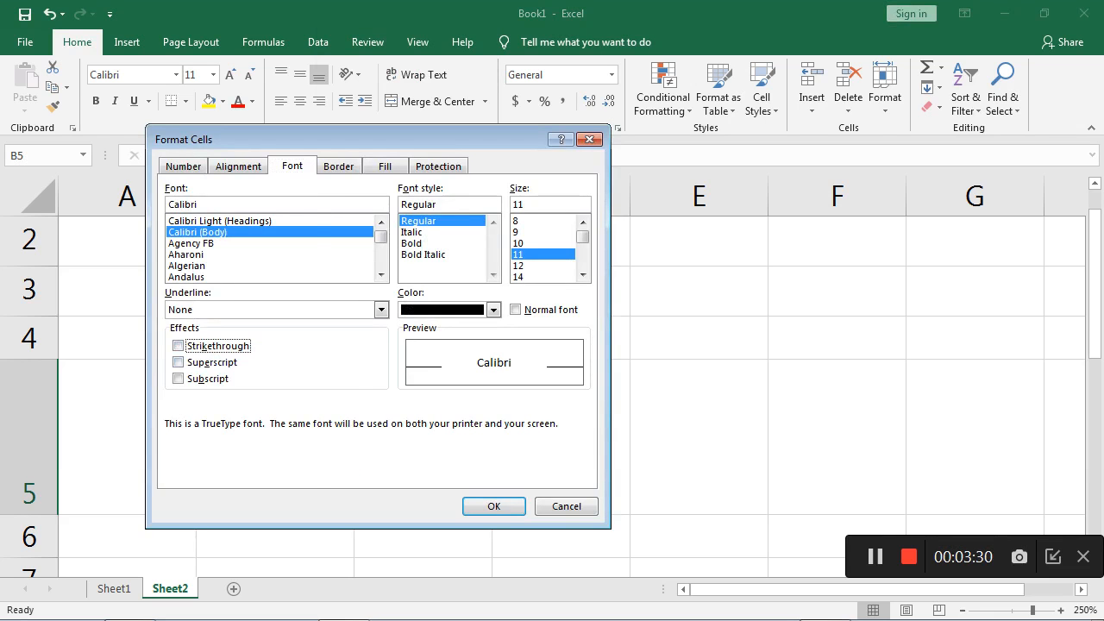
key("Return")
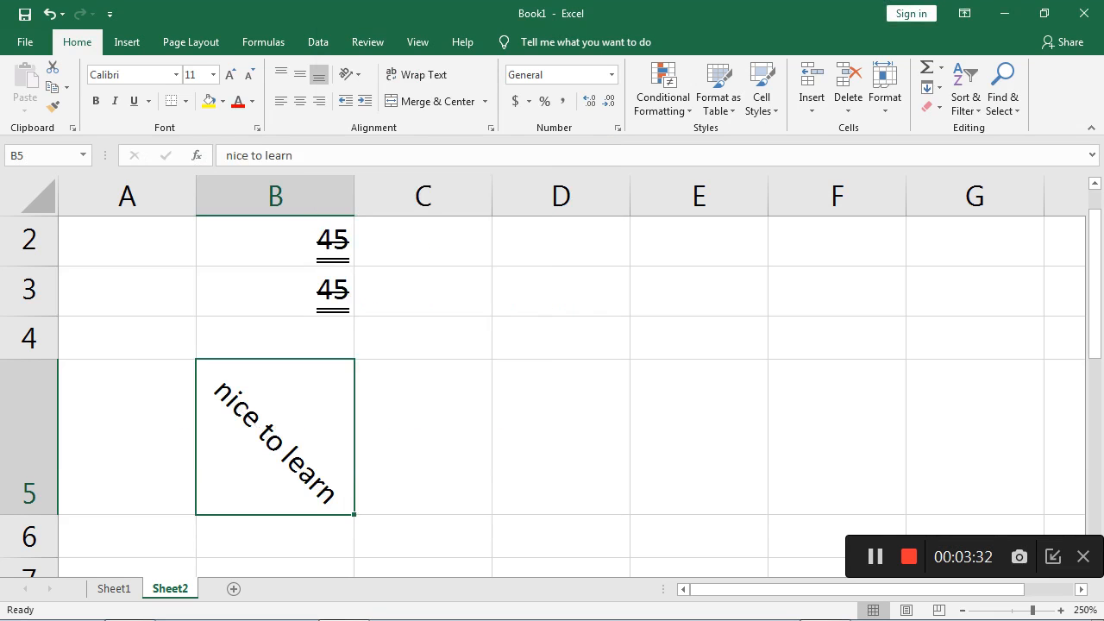
- Widen column D and start the expression (A+B) in cell D3
left_click(561, 292)
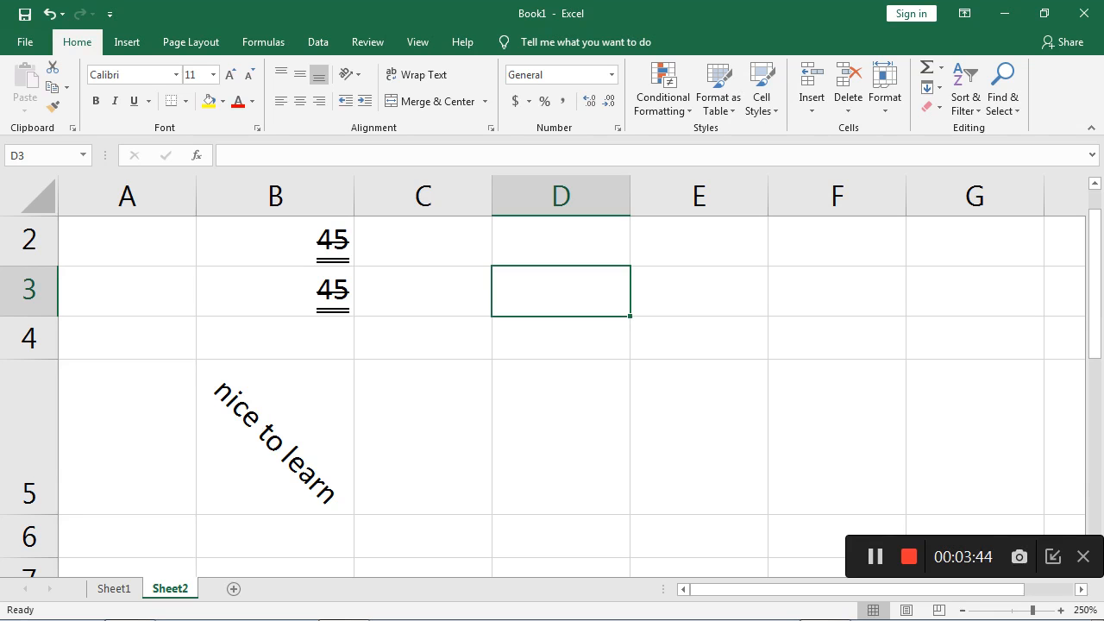
left_click_drag(629, 196, 728, 196)
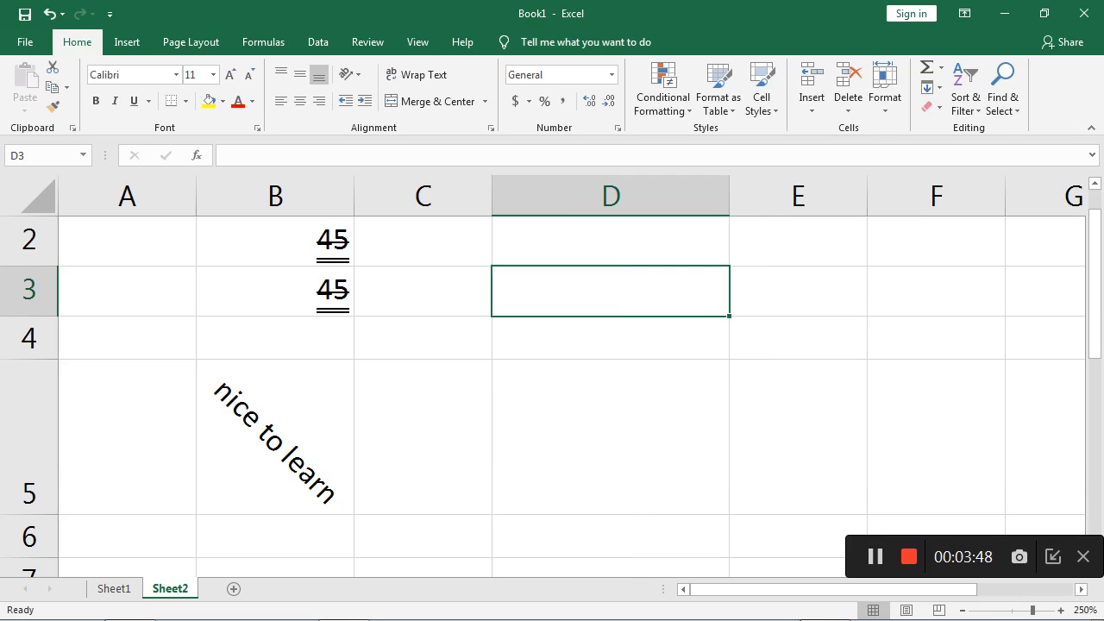
type("(")
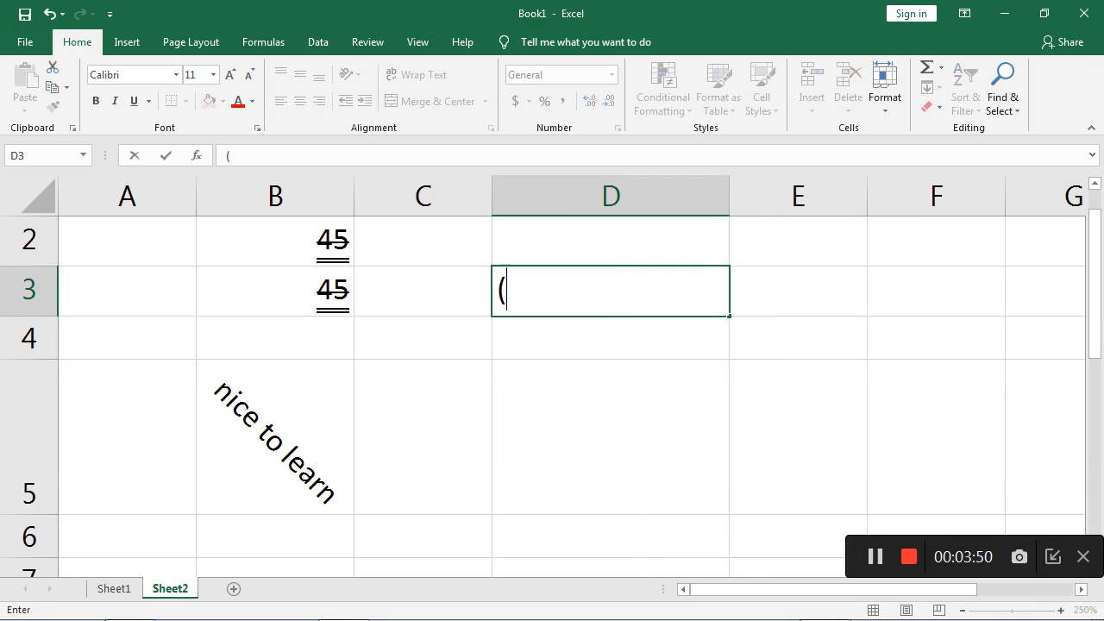
type("A+B")
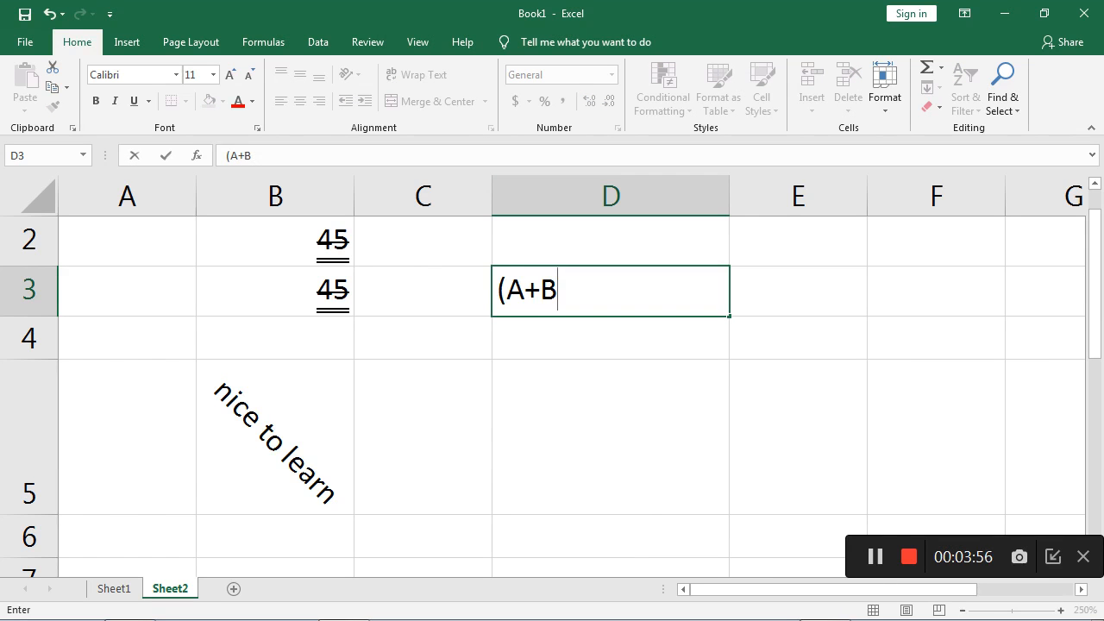
type(")")
- Add a superscript 2 after (A+B) in cell D3 using the Superscript font effect
right_click(587, 292)
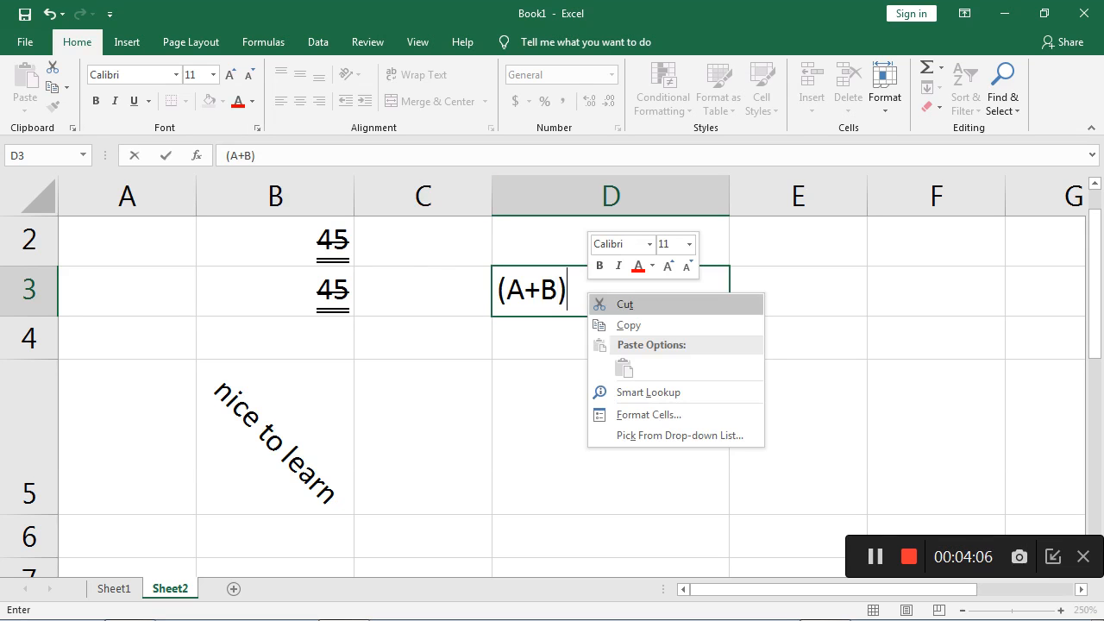
left_click(649, 415)
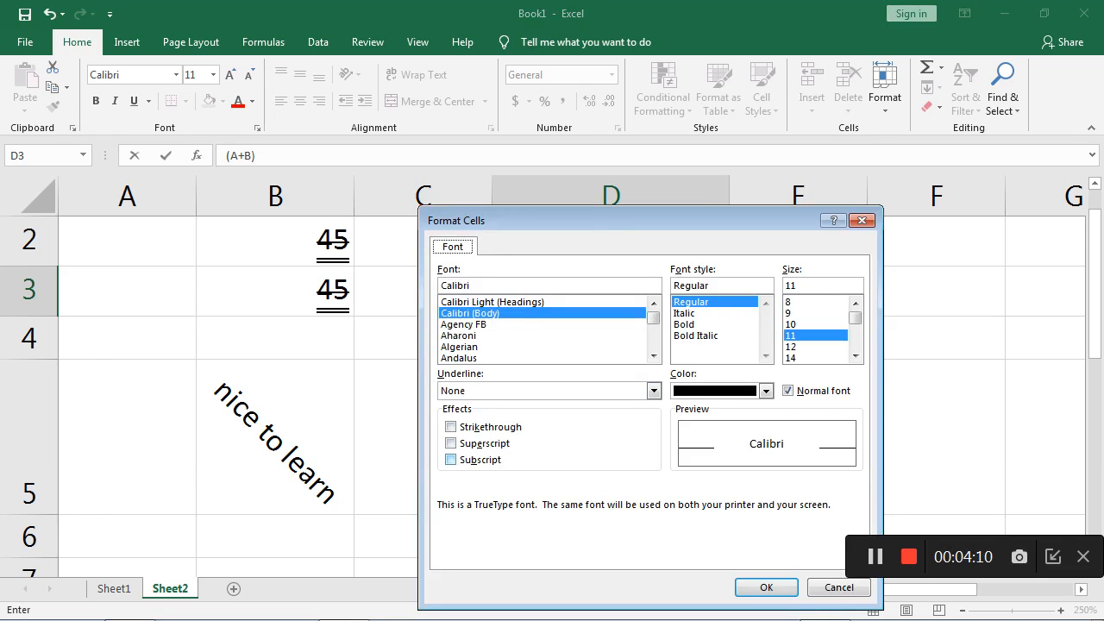
left_click(450, 443)
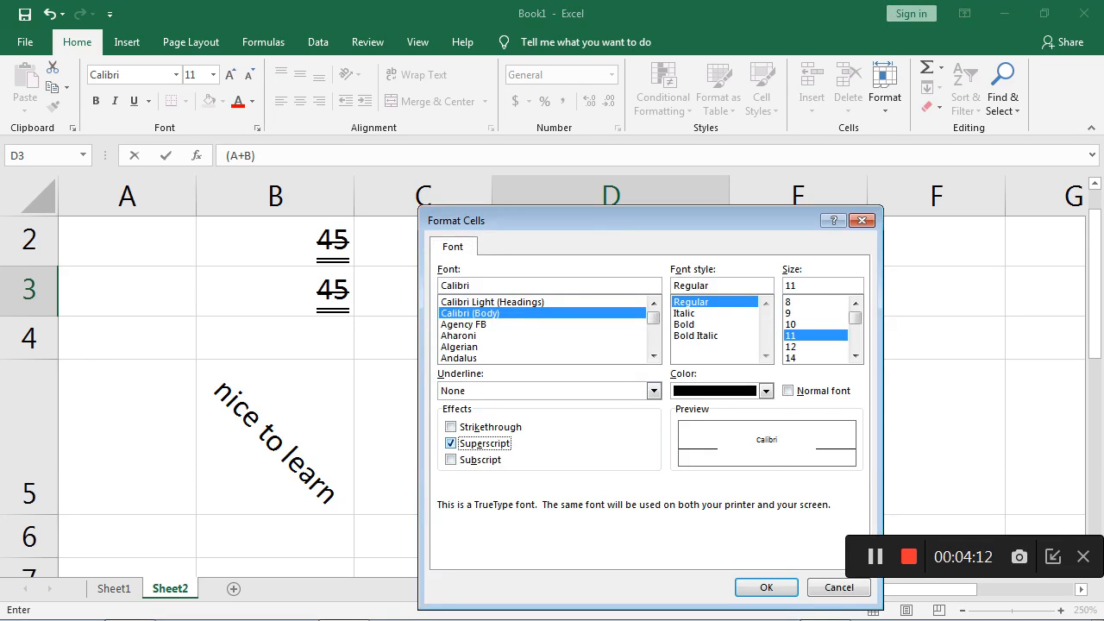
left_click(766, 587)
type("2")
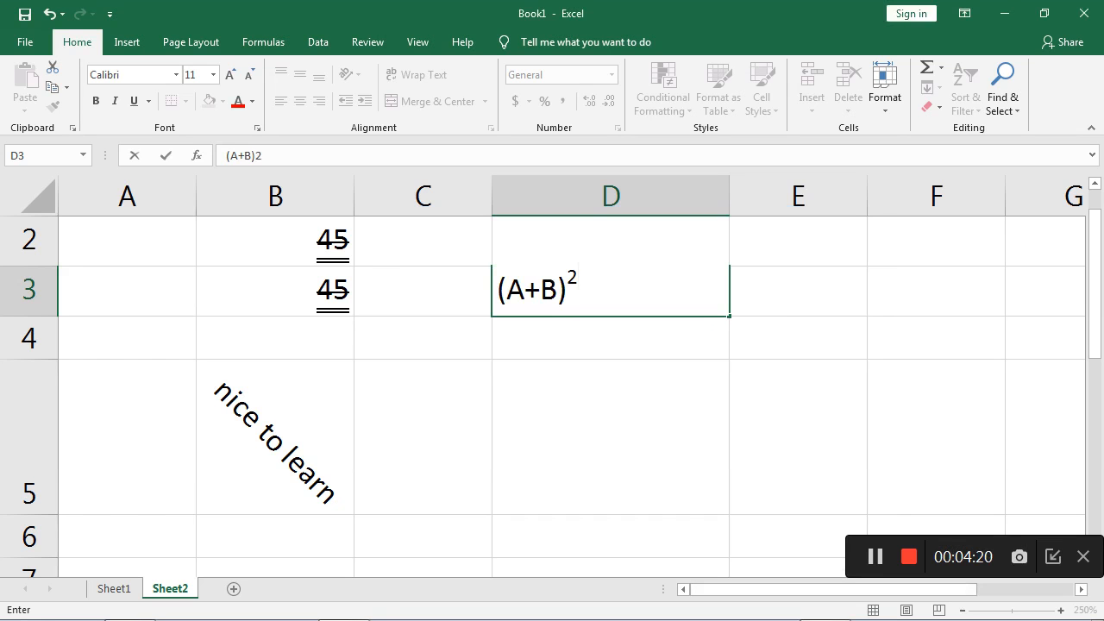
- Turn off the Superscript effect and continue the expression in cell D3 with =A in normal text
right_click(606, 290)
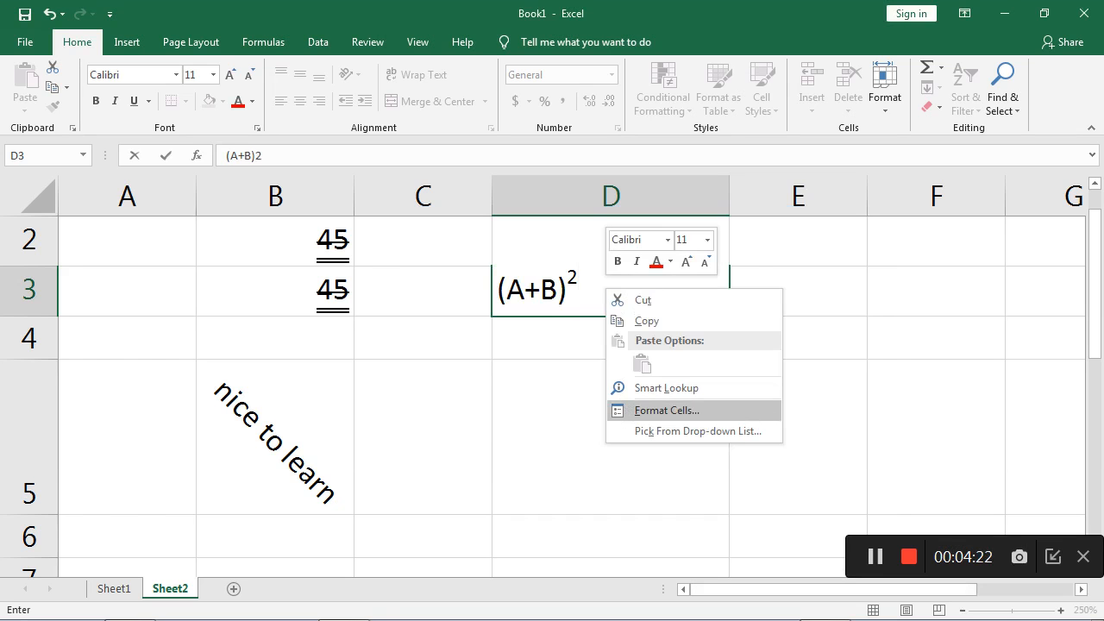
left_click(666, 410)
left_click(458, 440)
left_click(773, 584)
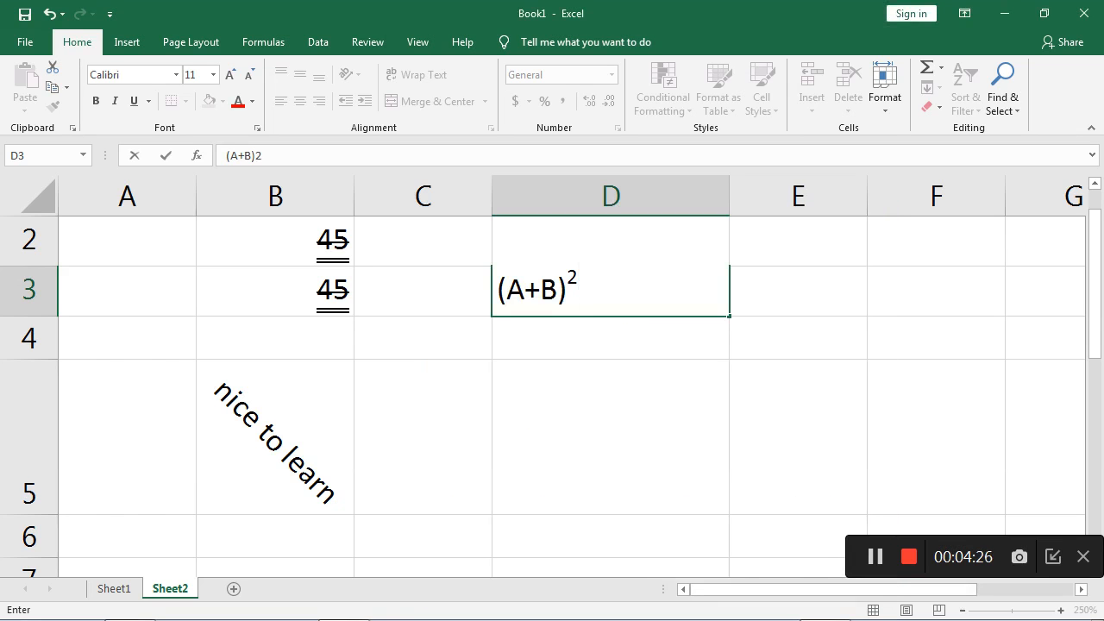
type("=A")
- Turn on the Superscript effect and add a superscript 2 after =A in cell D3
right_click(649, 295)
left_click(711, 417)
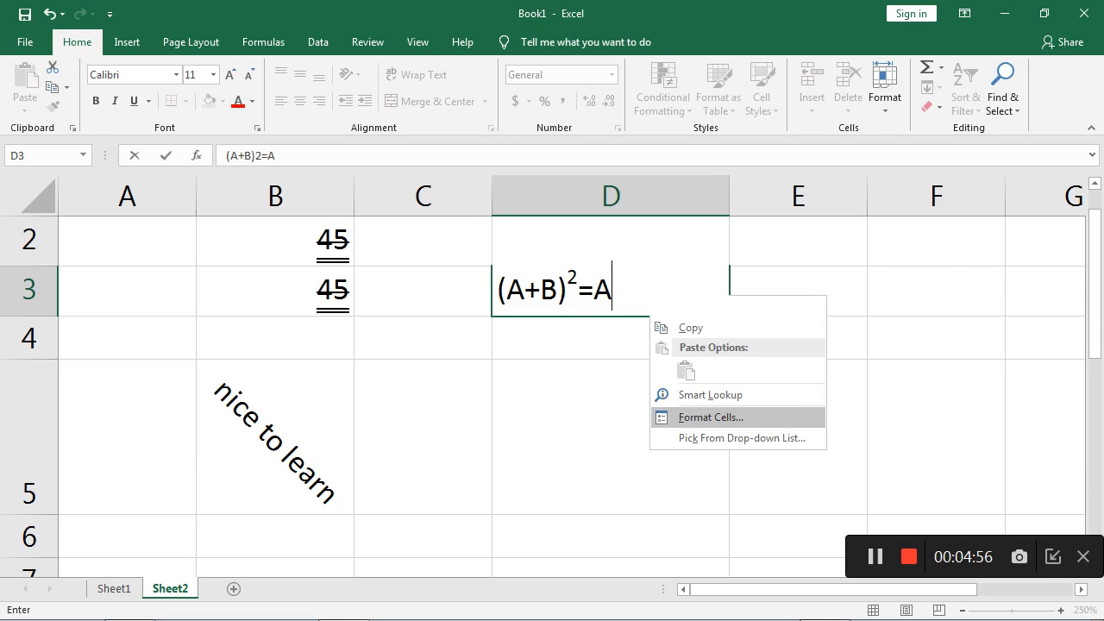
left_click(513, 448)
left_click(829, 592)
type("2")
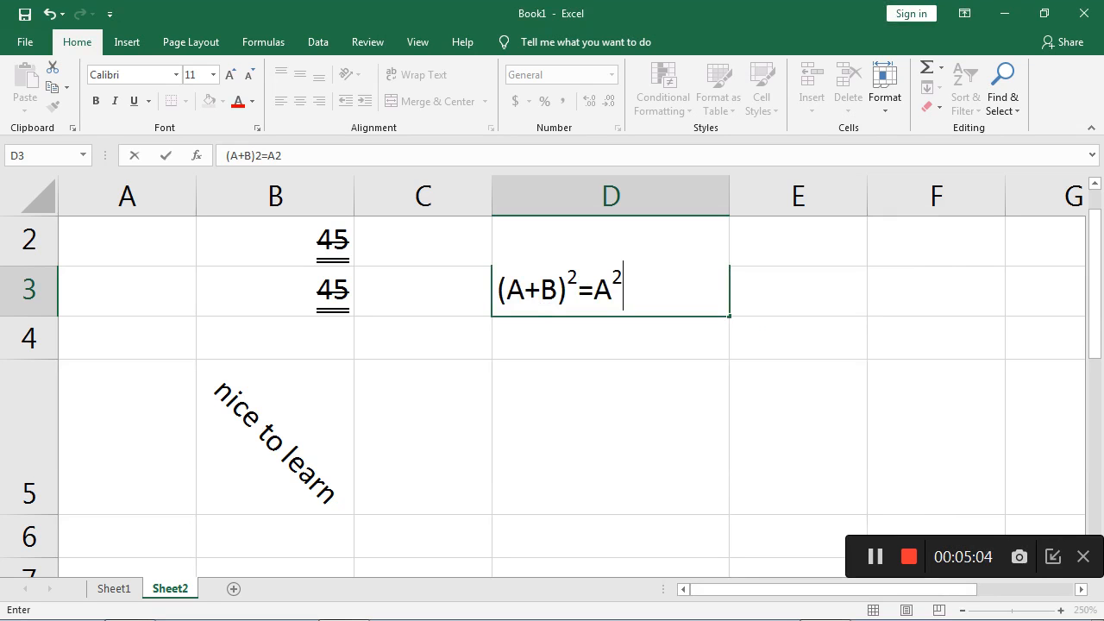
- Turn off the Superscript effect and continue the expression in cell D3 with +B in normal text
right_click(647, 290)
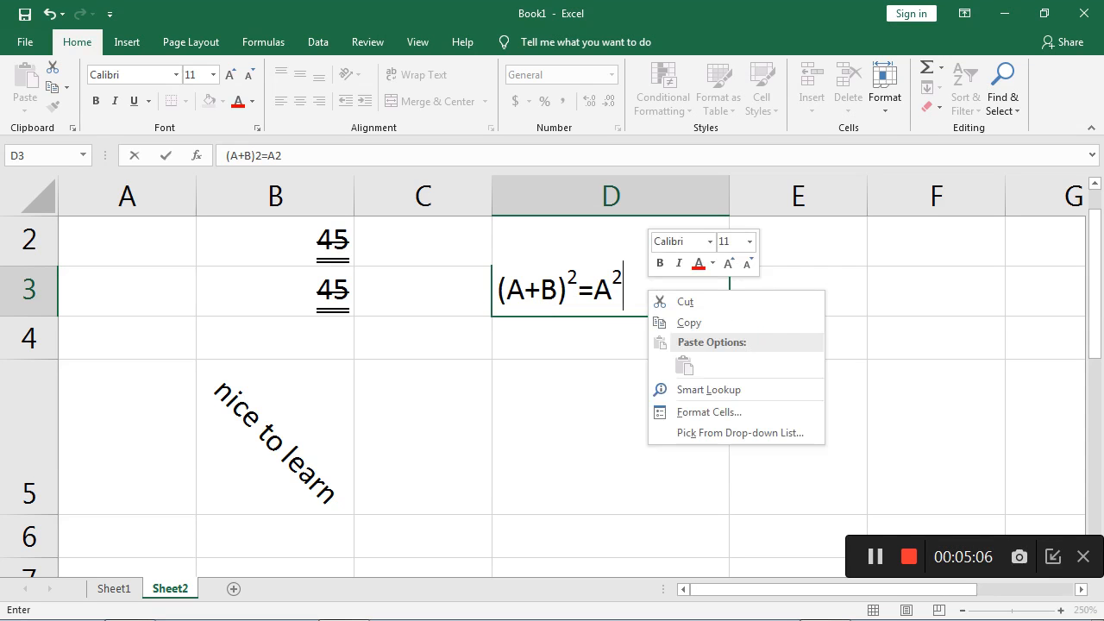
left_click(708, 412)
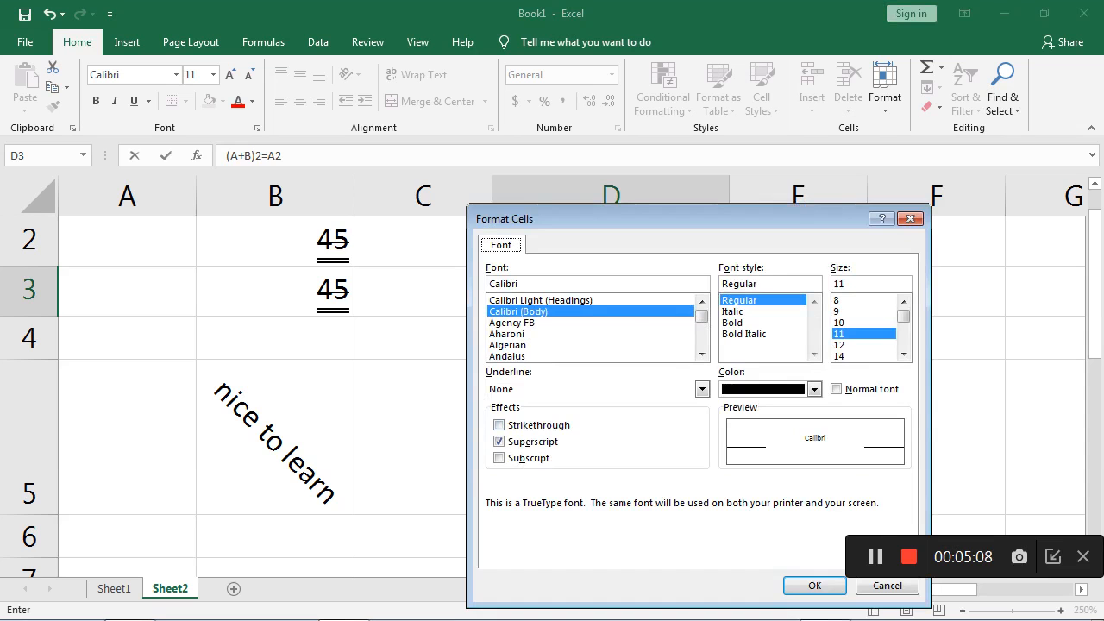
left_click(499, 442)
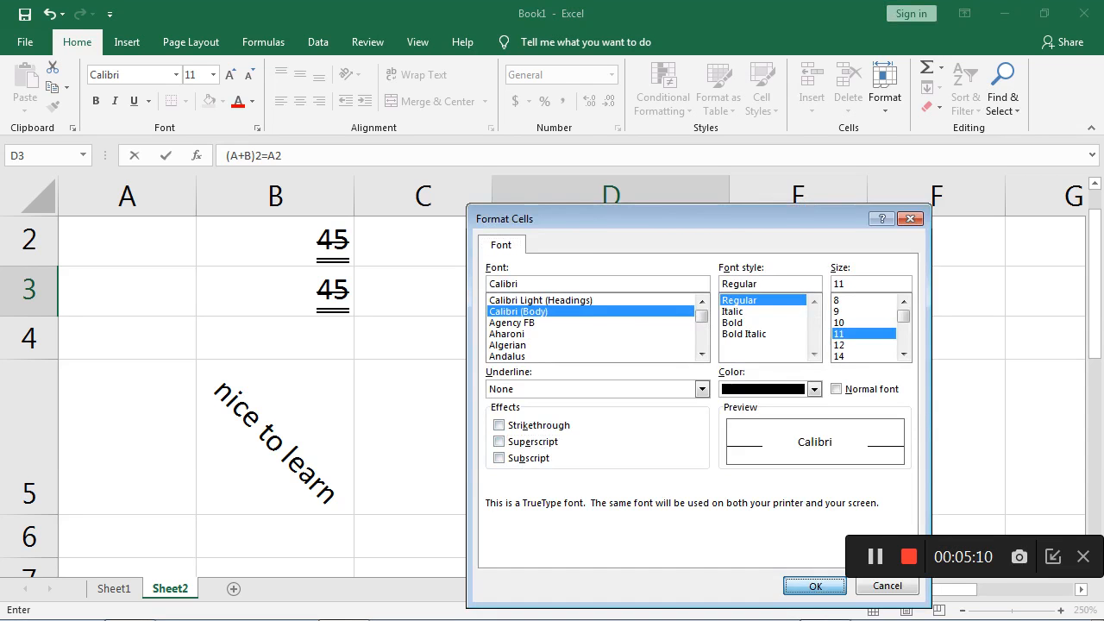
left_click(813, 586)
type("+")
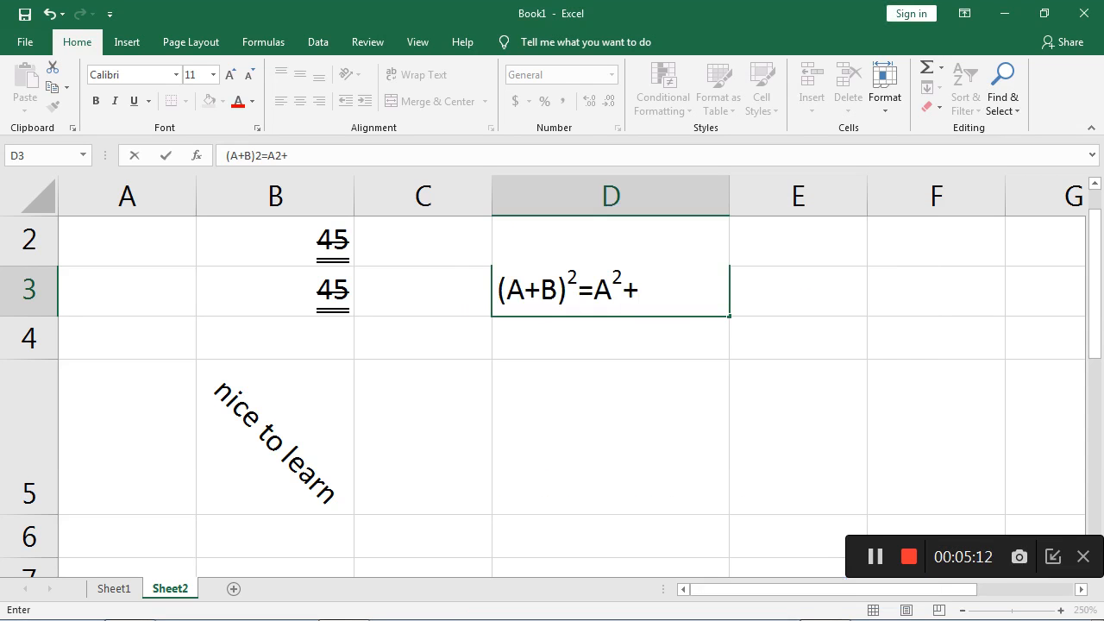
type("B")
- Turn on the Superscript effect and add a superscript 2 after +B in cell D3
key("shift+F10")
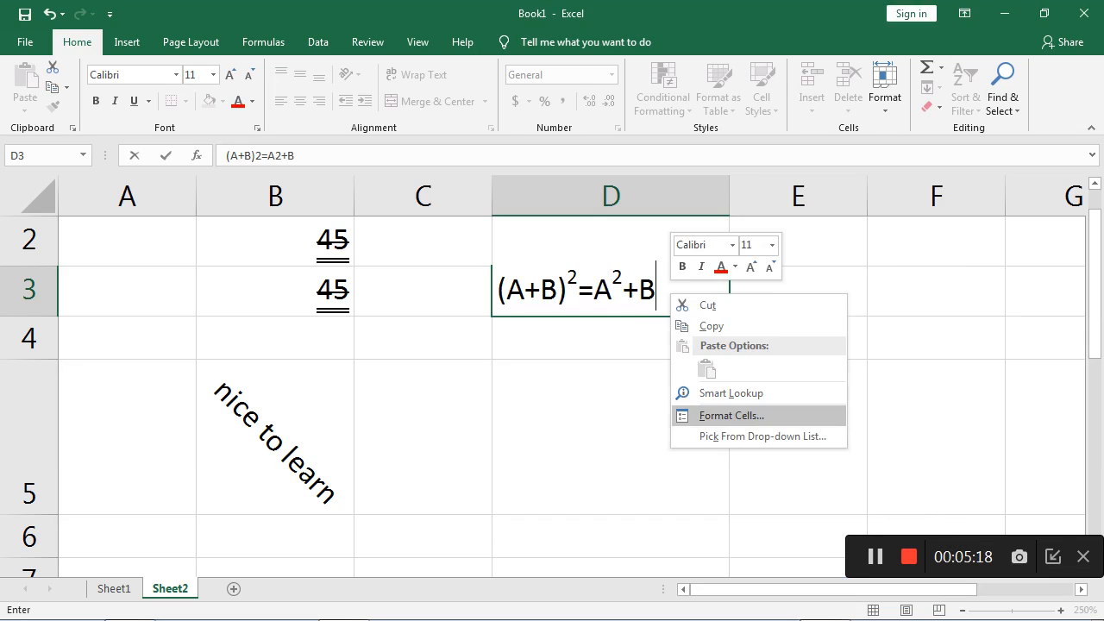
left_click(731, 416)
key("alt+e")
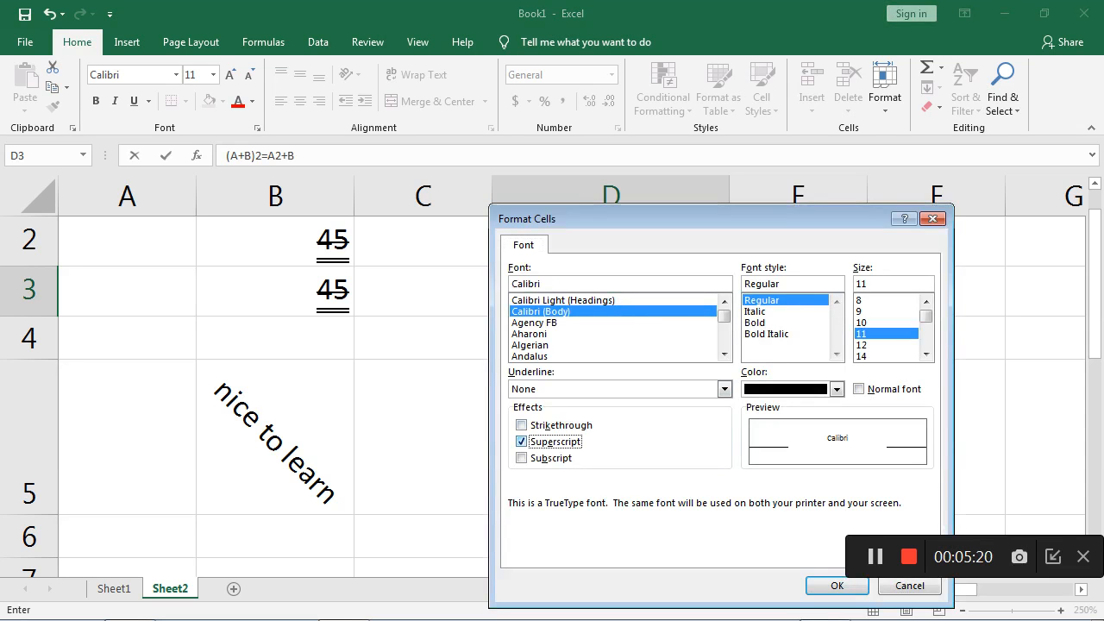
key("Return")
type("2")
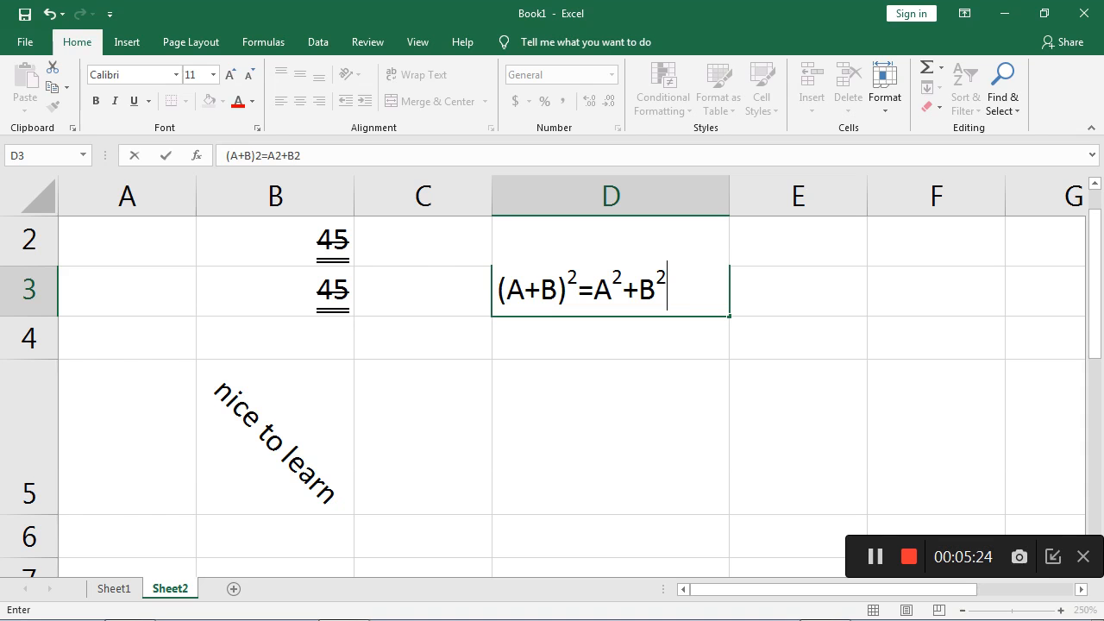
- Turn off the Superscript effect and complete the expression in cell D3 with +2AB in normal text
right_click(679, 285)
left_click(740, 406)
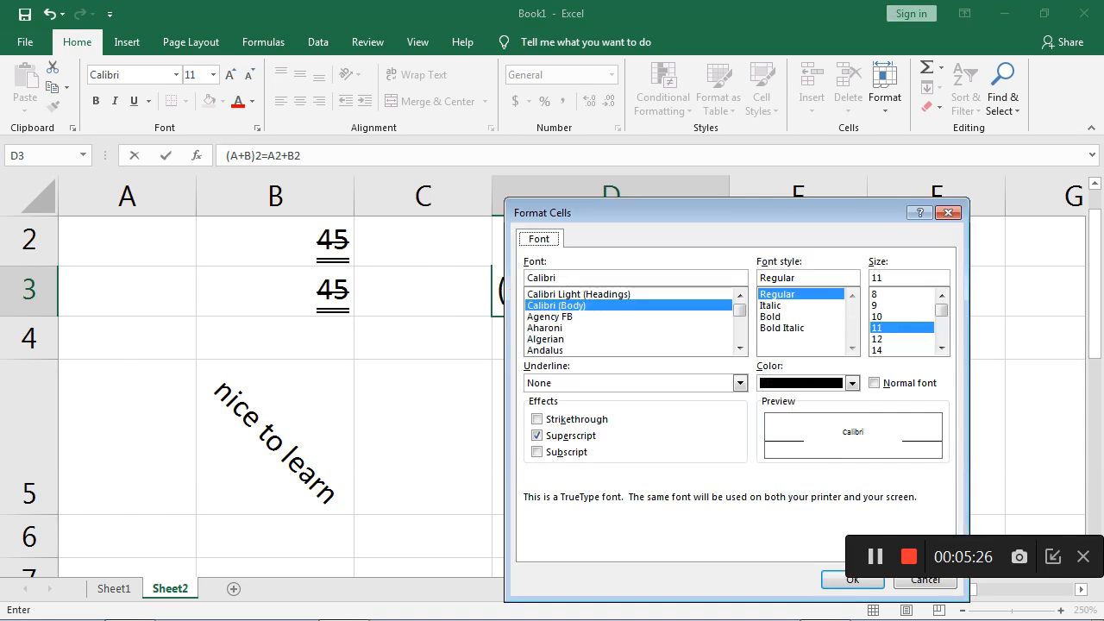
left_click(536, 436)
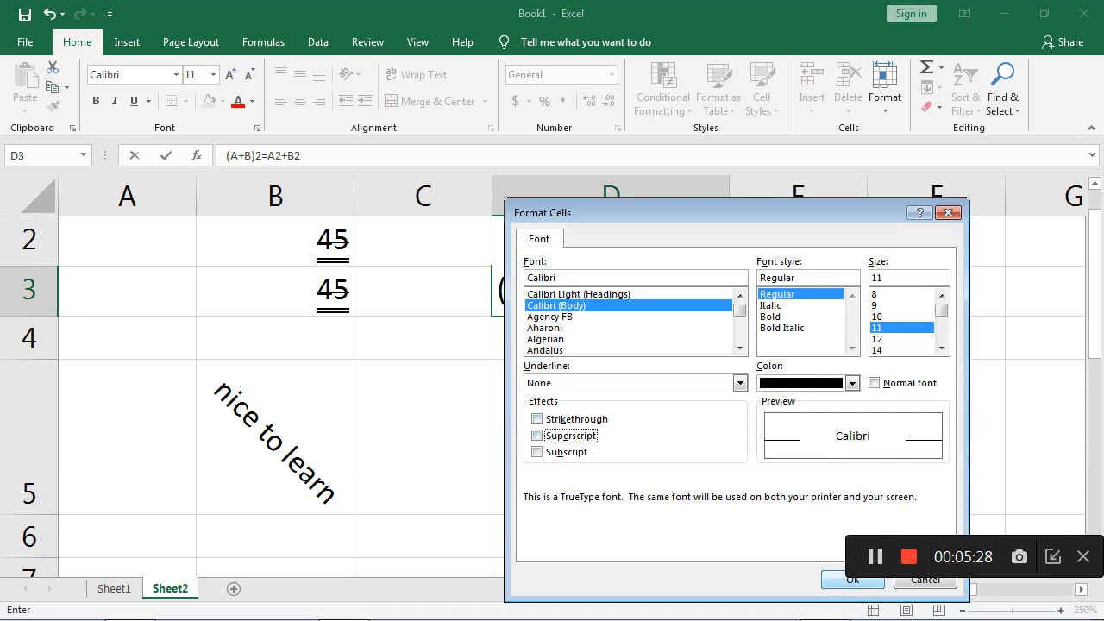
left_click(852, 579)
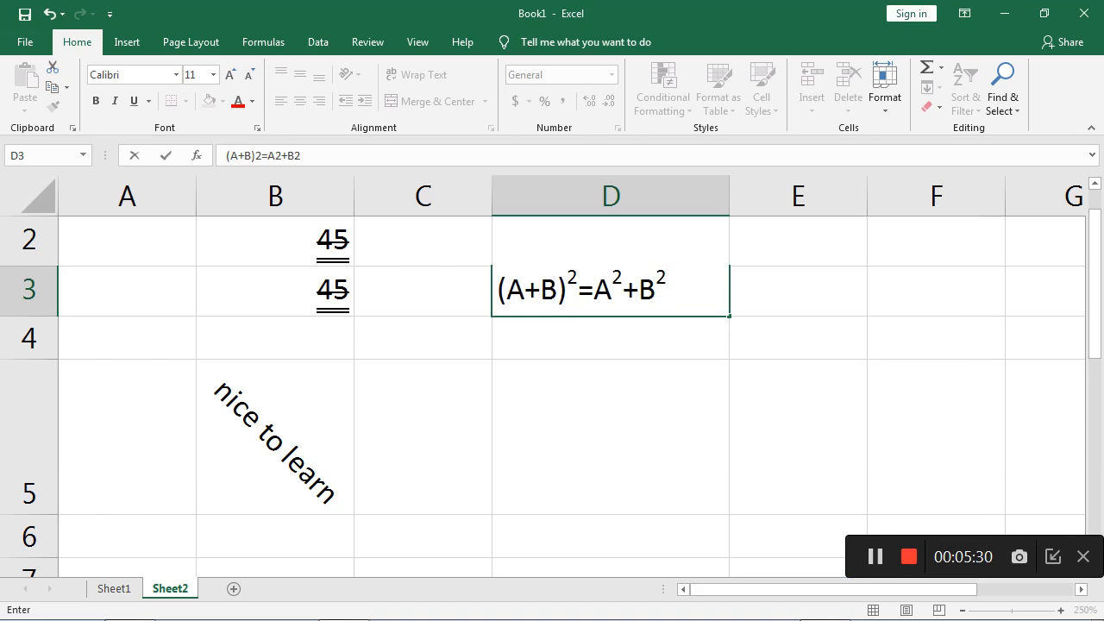
type("+2AB")
left_click(611, 438)
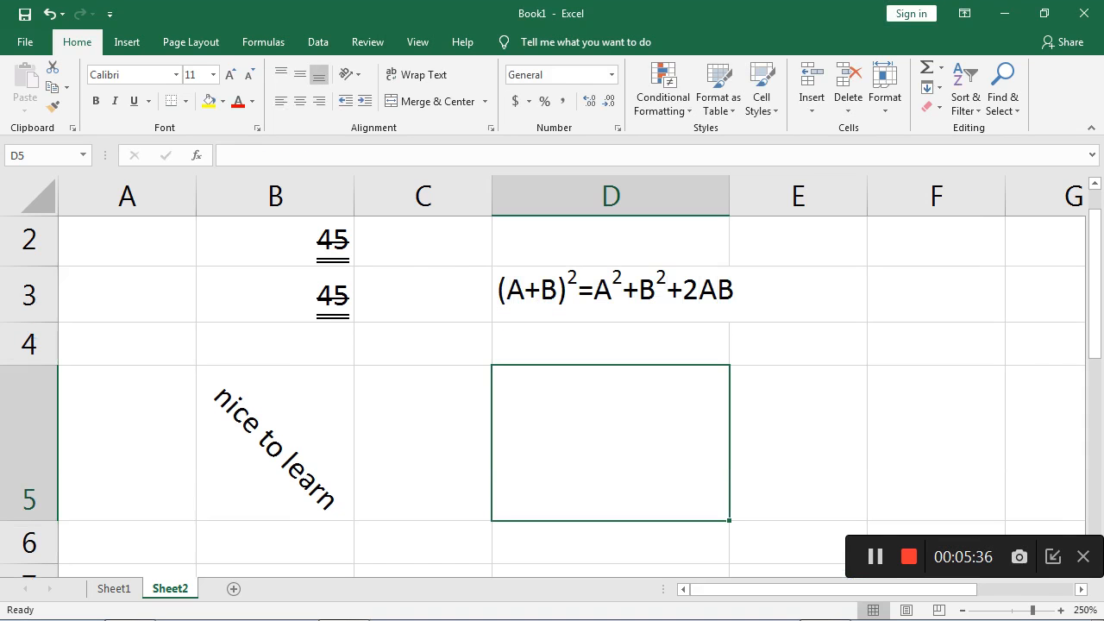
left_click(611, 294)
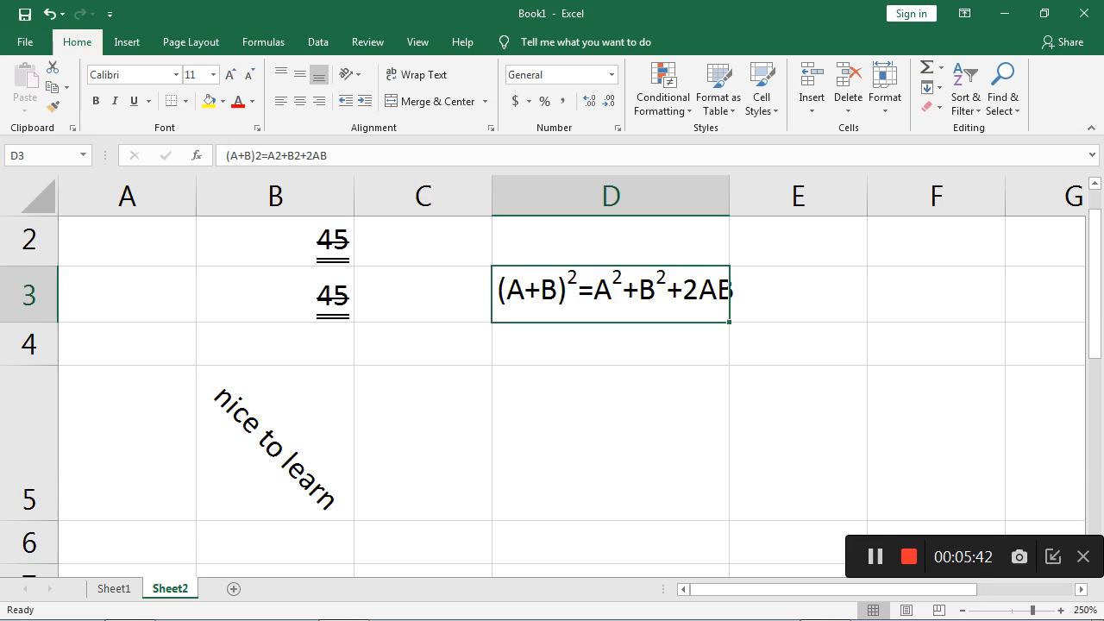
left_click(611, 442)
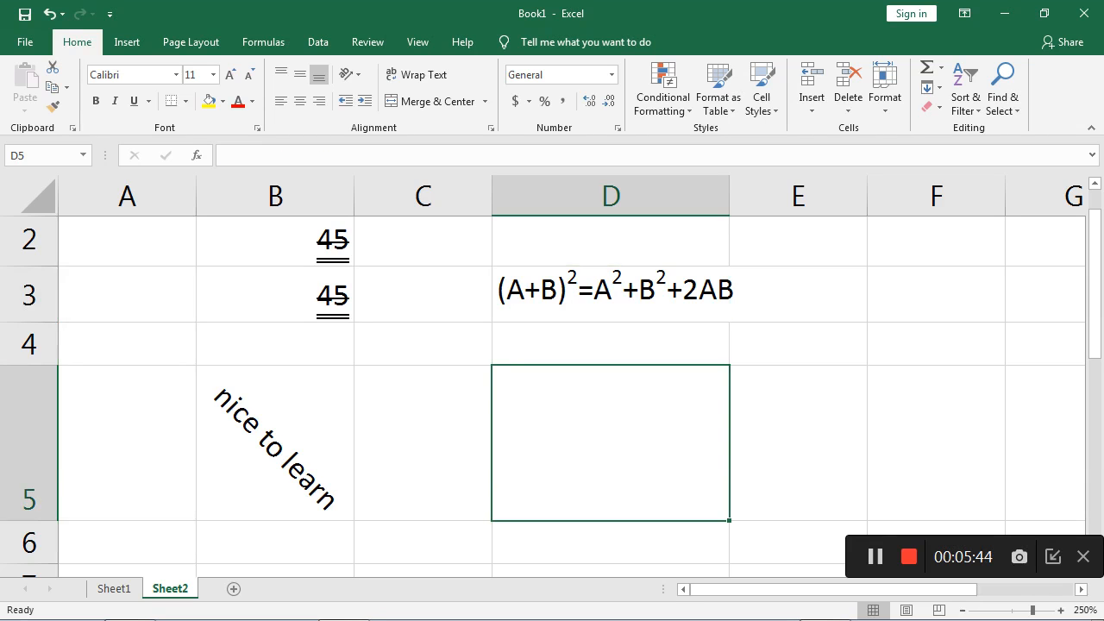
- Enter H in cell D4 and add a subscript 2 after it using the Subscript font effect
left_click(611, 344)
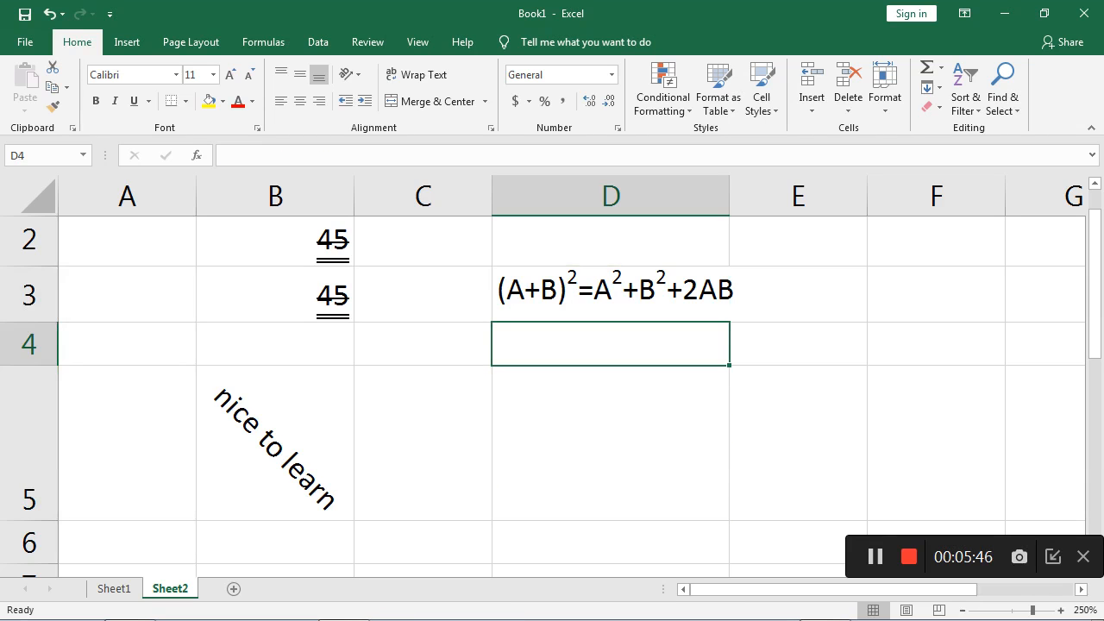
type("H")
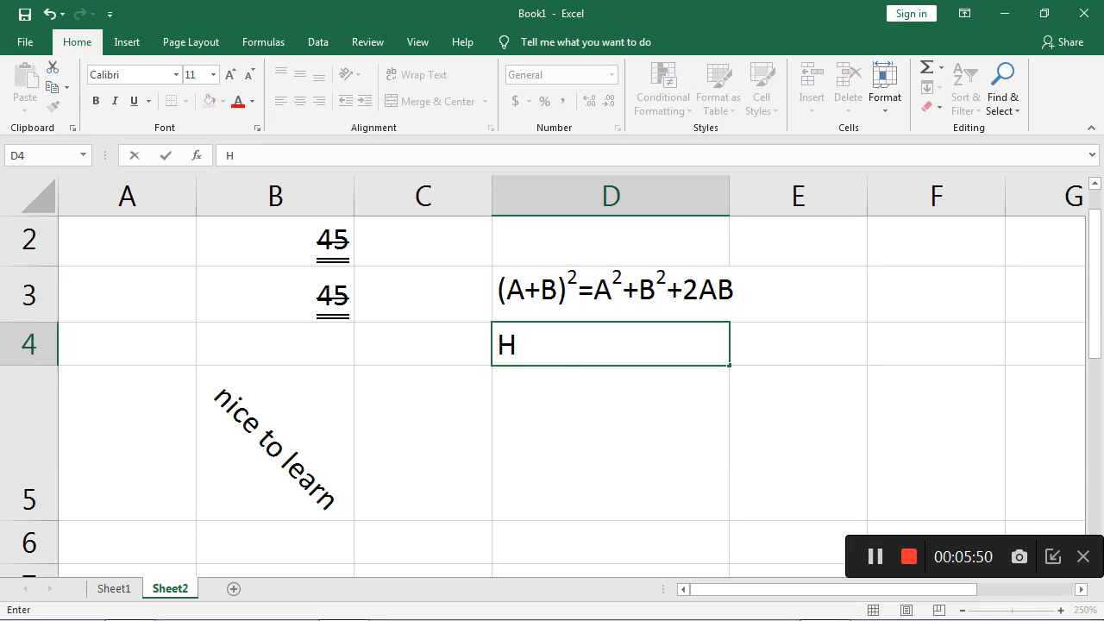
right_click(561, 341)
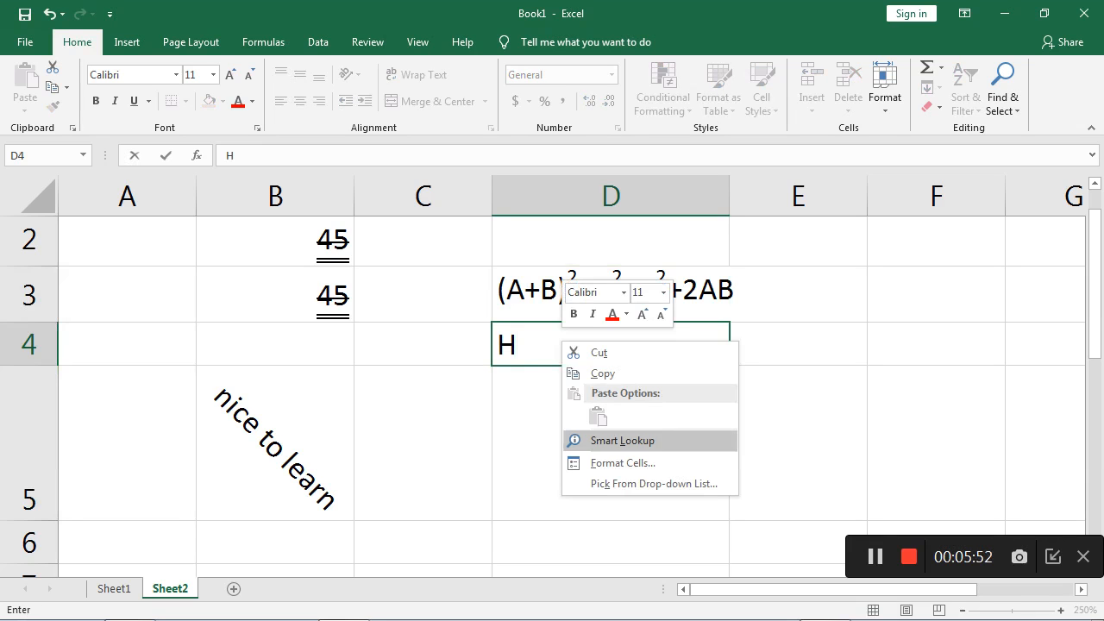
left_click(622, 463)
left_click(415, 469)
key("Return")
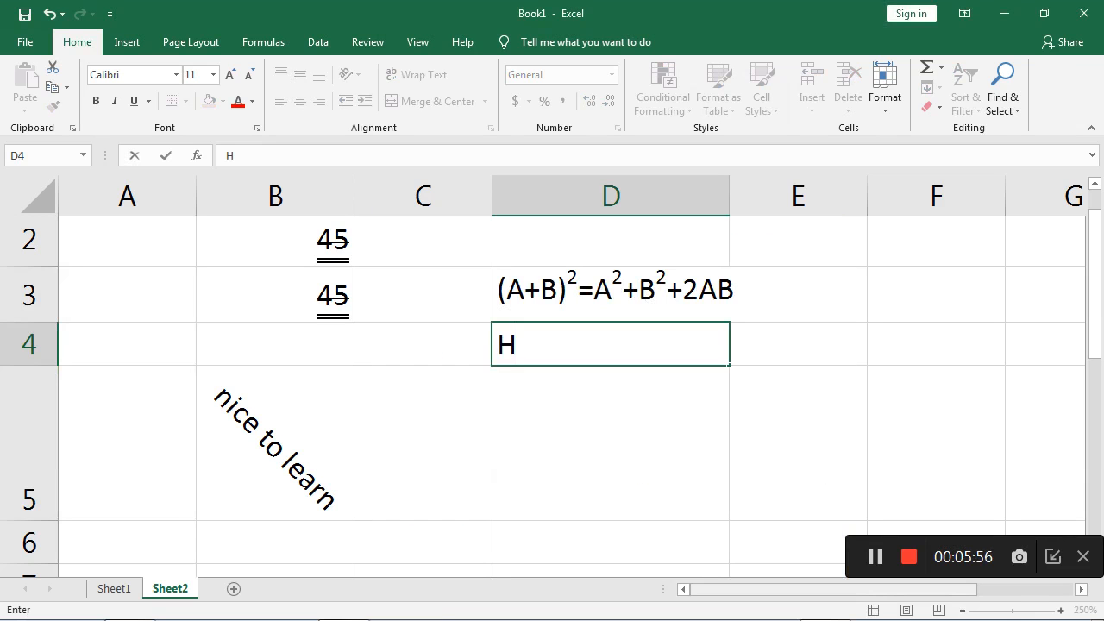
type("2")
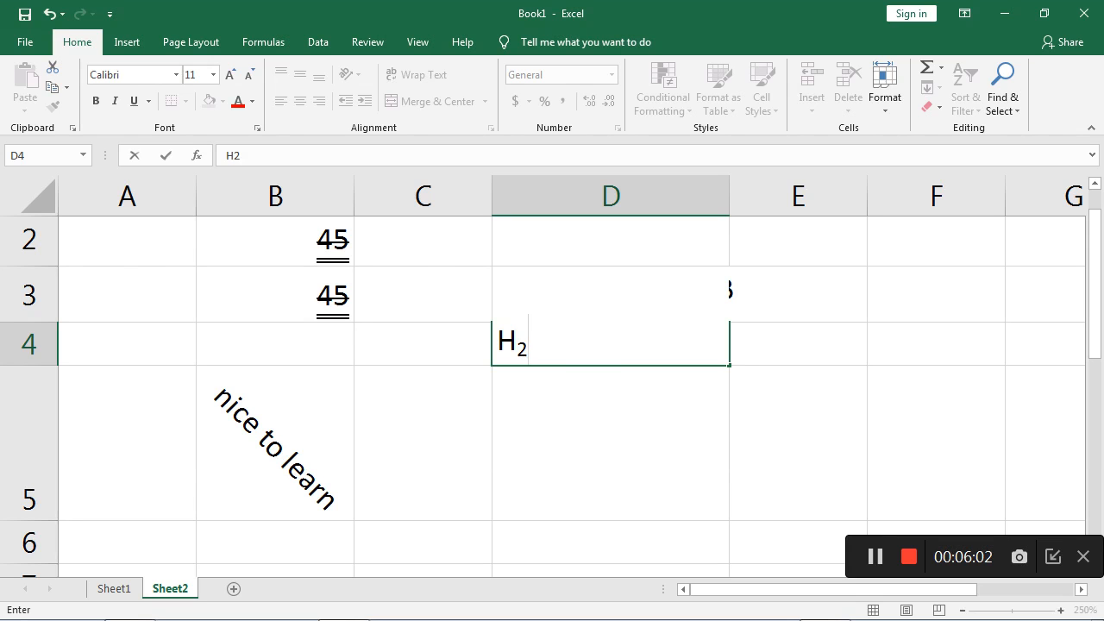
- Turn off the Subscript effect and complete the formula in cell D4 with O in normal text
right_click(564, 345)
key("Return")
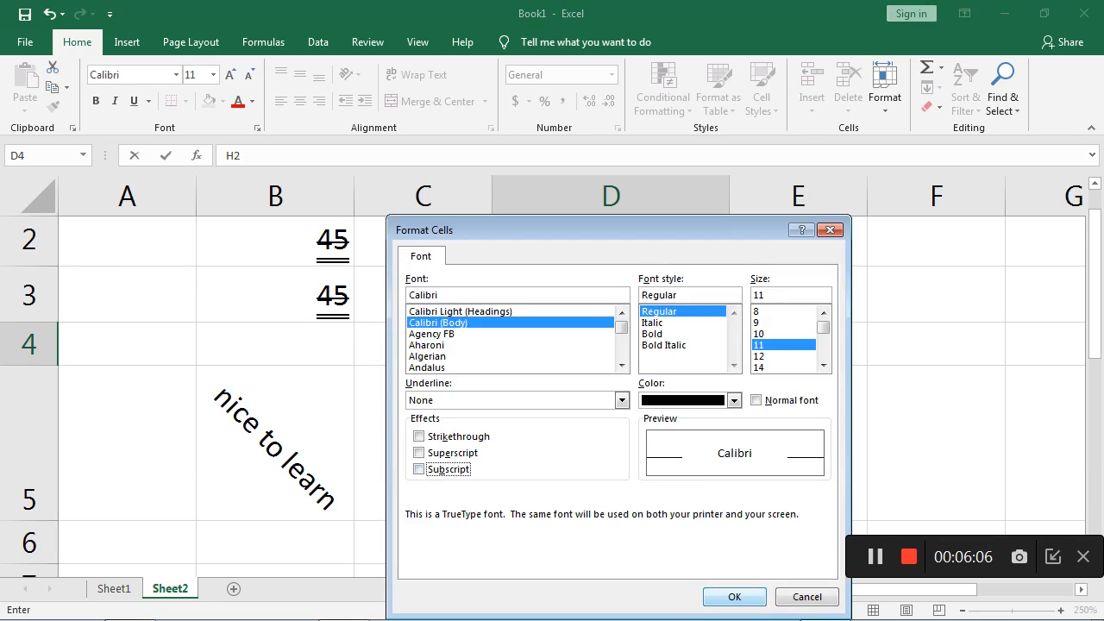
key("Return")
type("O")
key("Return")
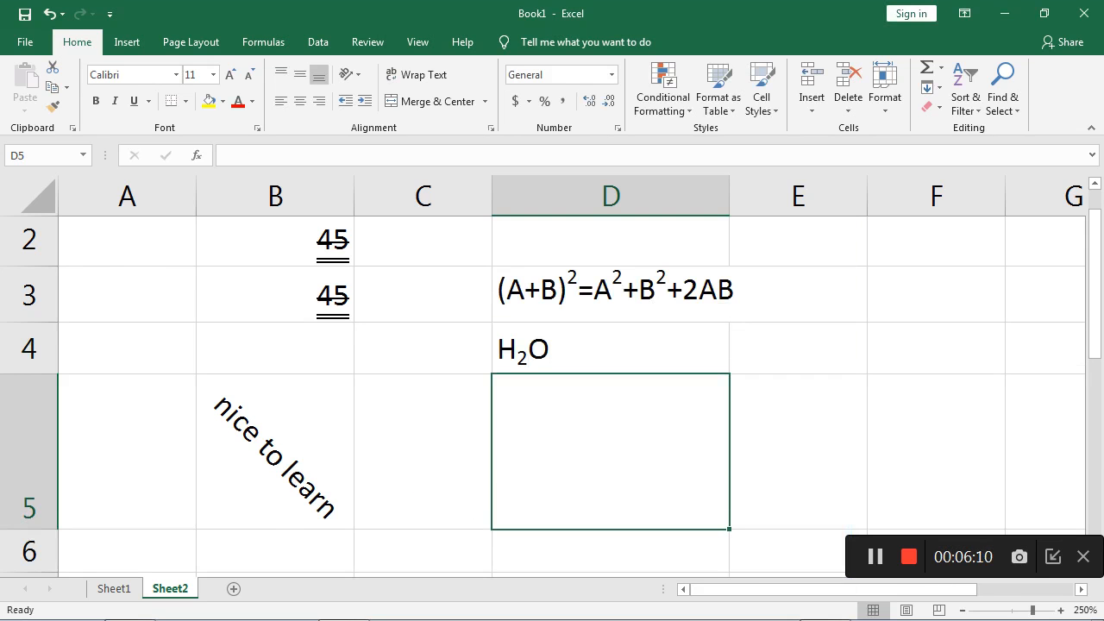
left_click(610, 294)
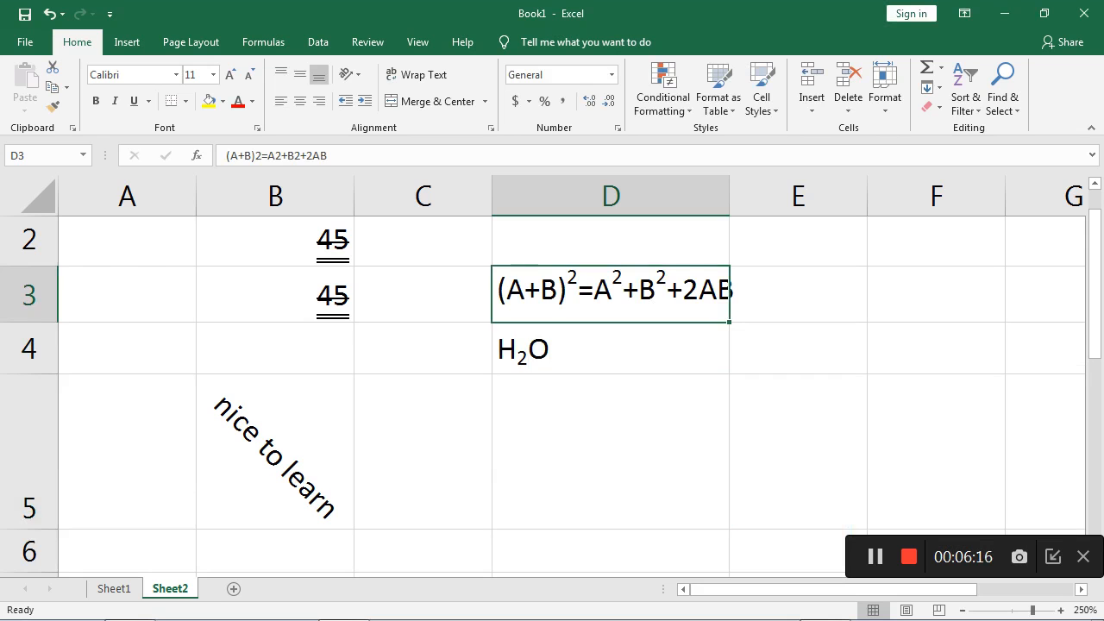
left_click(610, 451)
- Open Format Cells for the H2O cell D4 and choose the AngsanaUPC font in Bold style
left_click(610, 349)
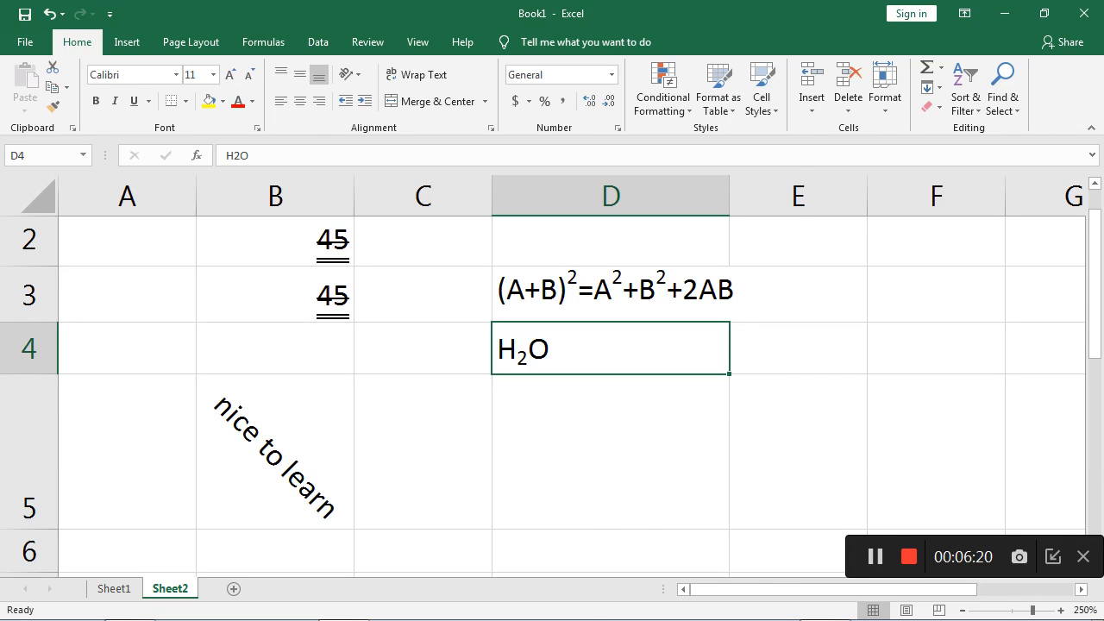
right_click(575, 348)
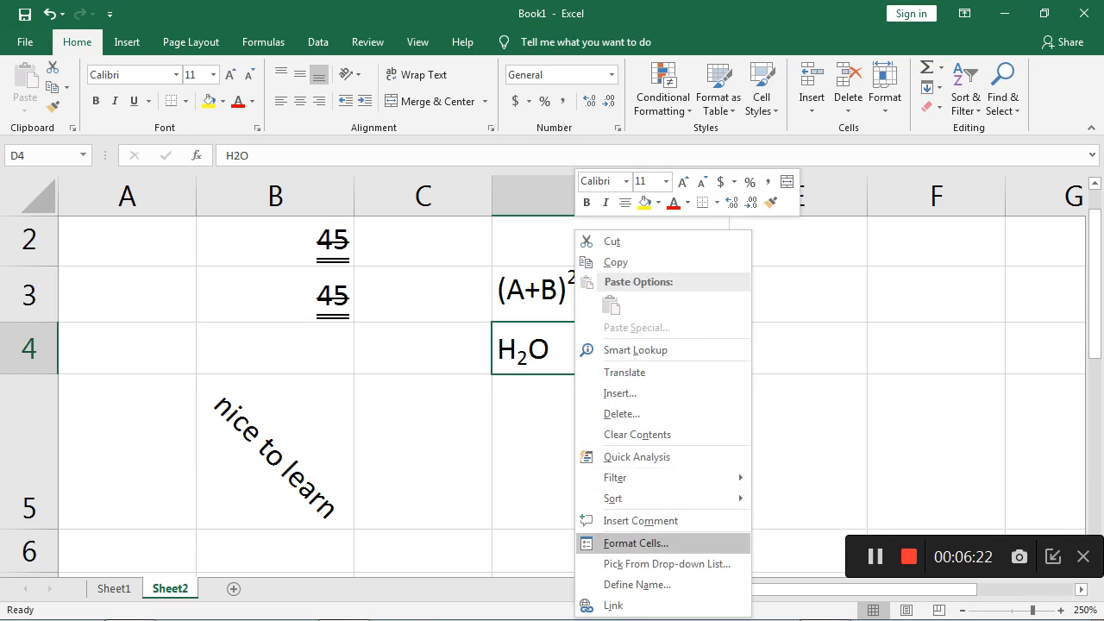
left_click(635, 543)
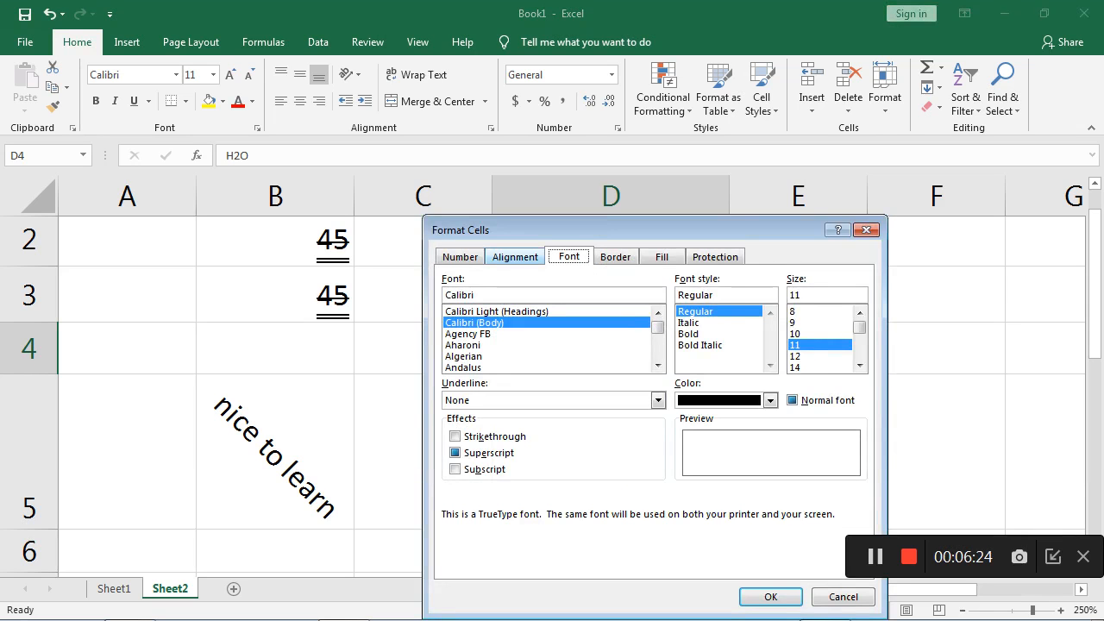
left_click(514, 256)
left_click(569, 257)
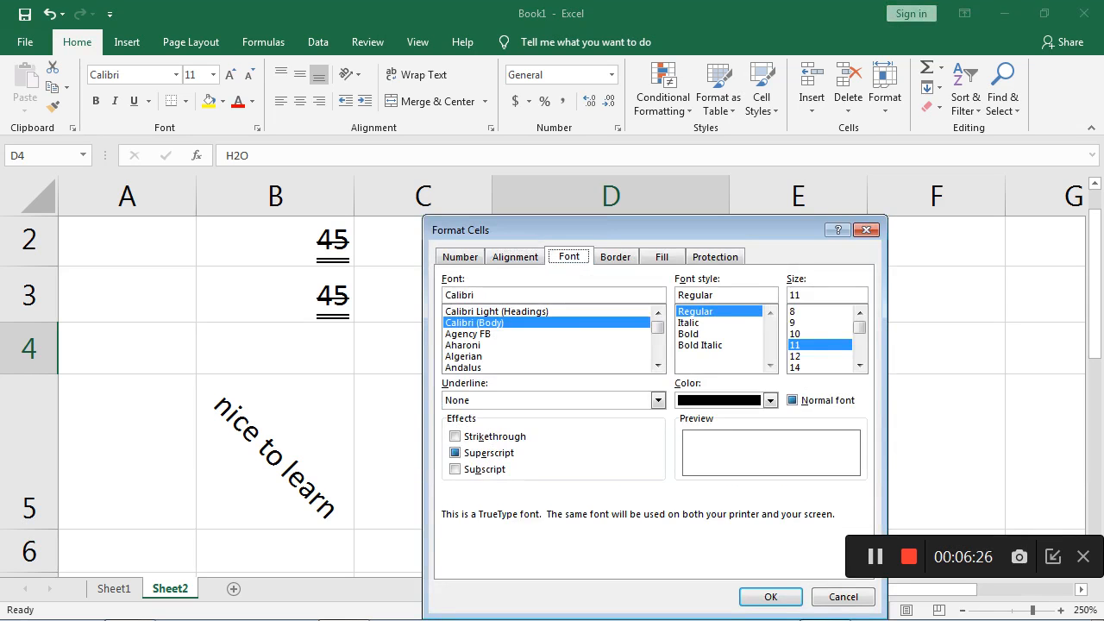
left_click(515, 257)
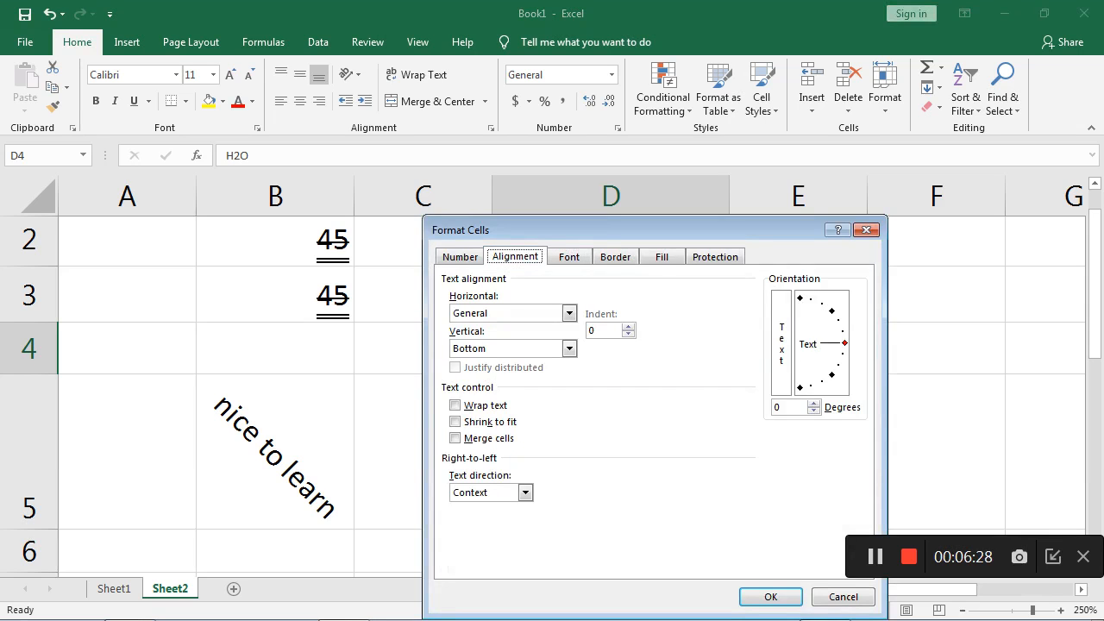
left_click(569, 256)
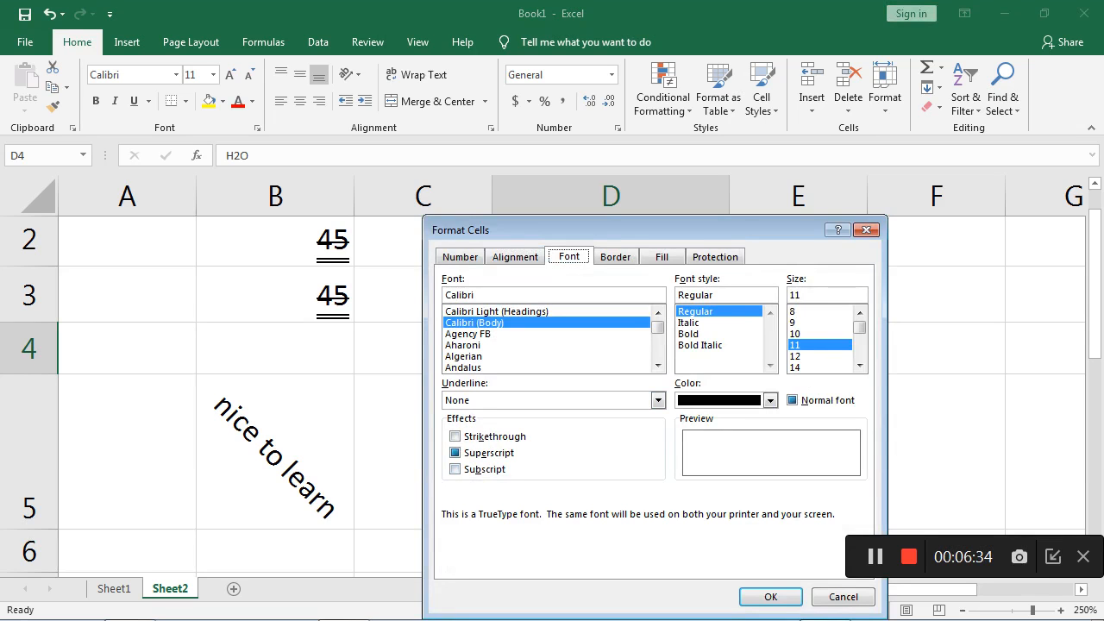
left_click(482, 344)
scroll(657, 340, "down", 4)
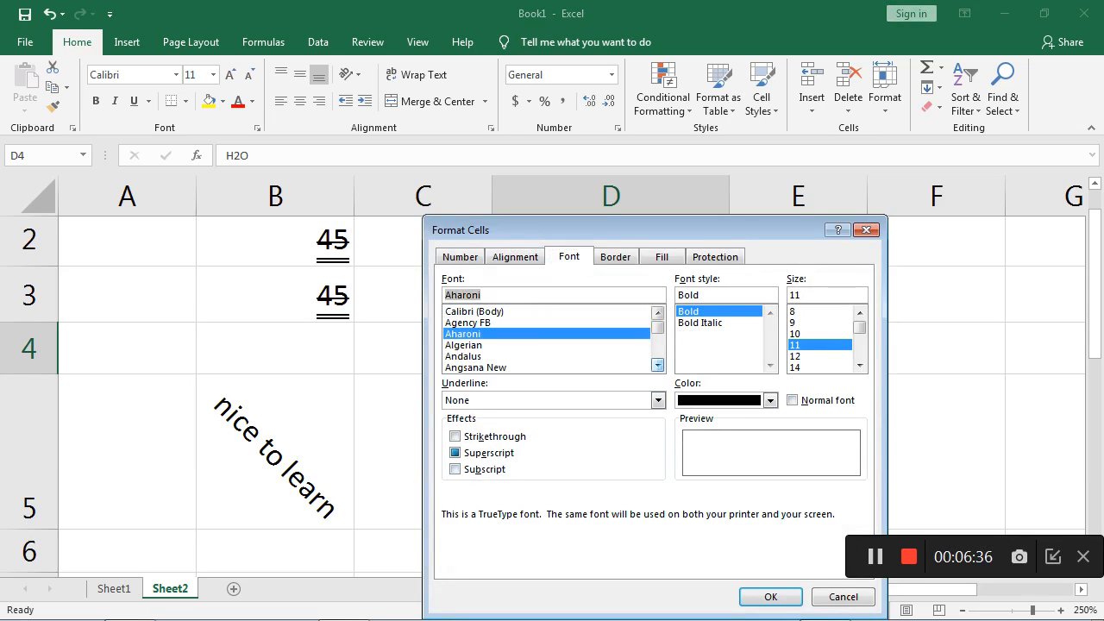
left_click(483, 345)
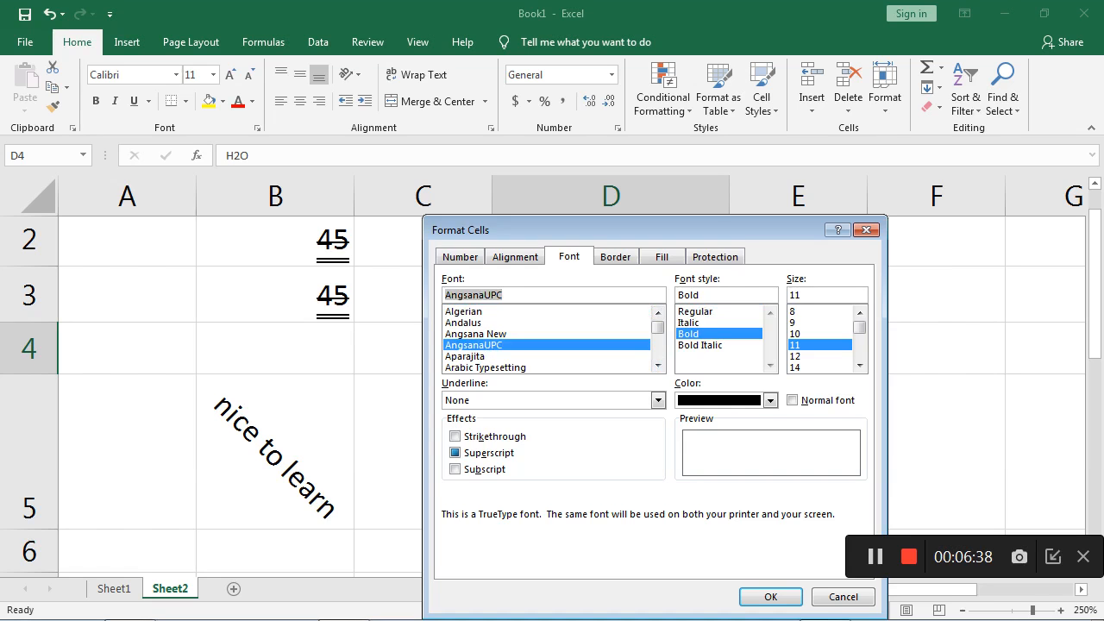
left_click(700, 344)
left_click(689, 334)
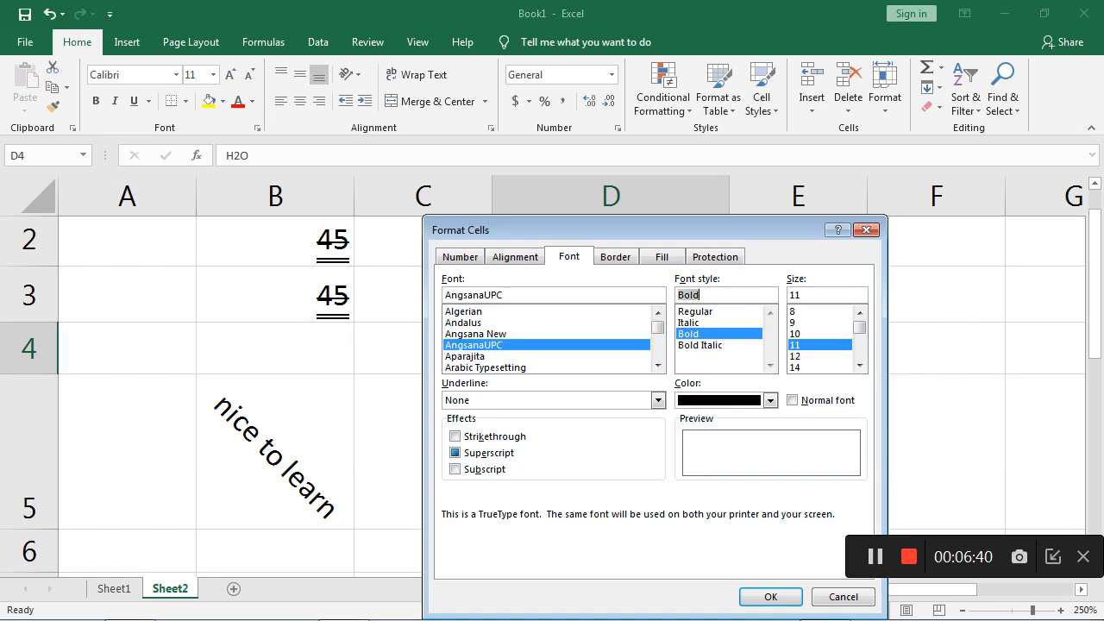
- Set the font size of cell D4 to 18 and its color to standard red, and apply the formatting
key("Tab")
key("Down")
key("Down")
key("Down")
key("Down")
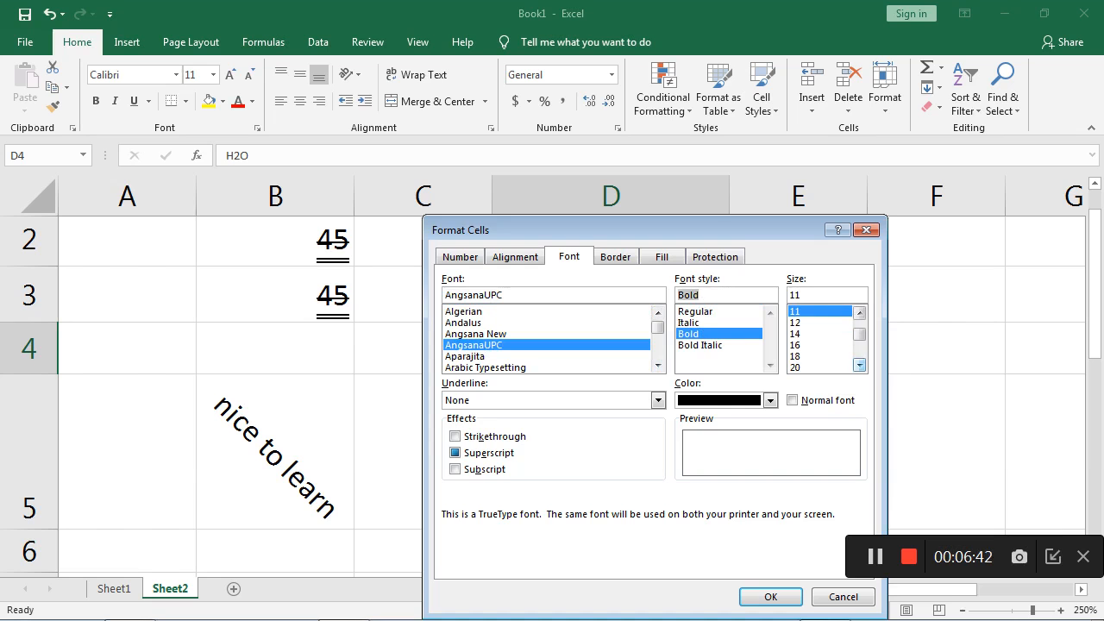
left_click(770, 400)
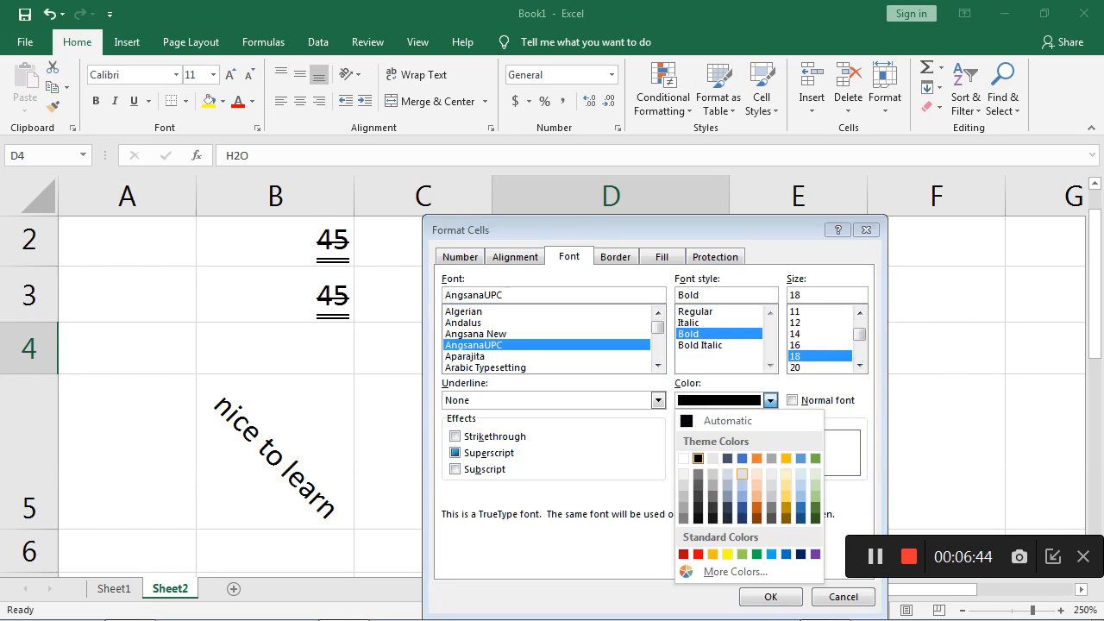
left_click(698, 554)
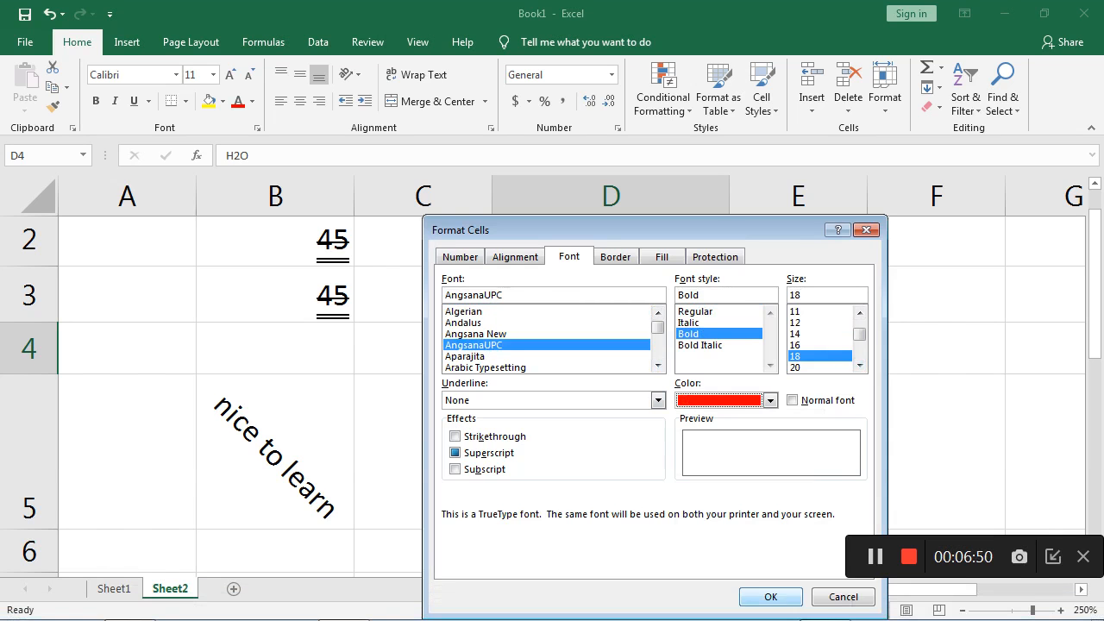
left_click(770, 596)
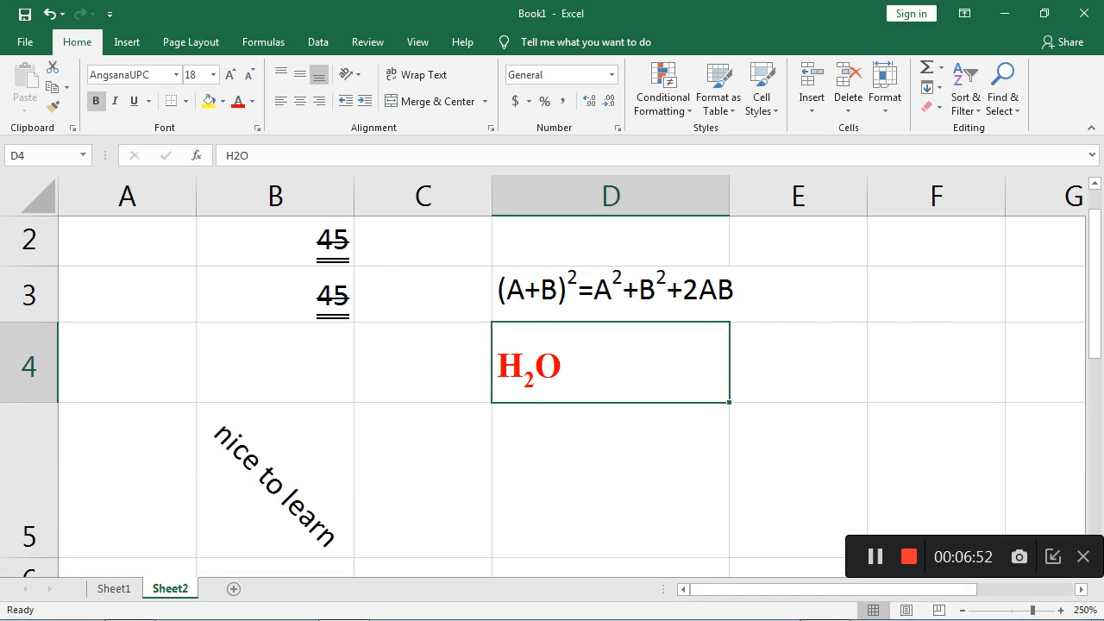
- Review the alignment, font and border options in Format Cells for the H2O cell D4
left_click(610, 480)
left_click(611, 362)
right_click(599, 228)
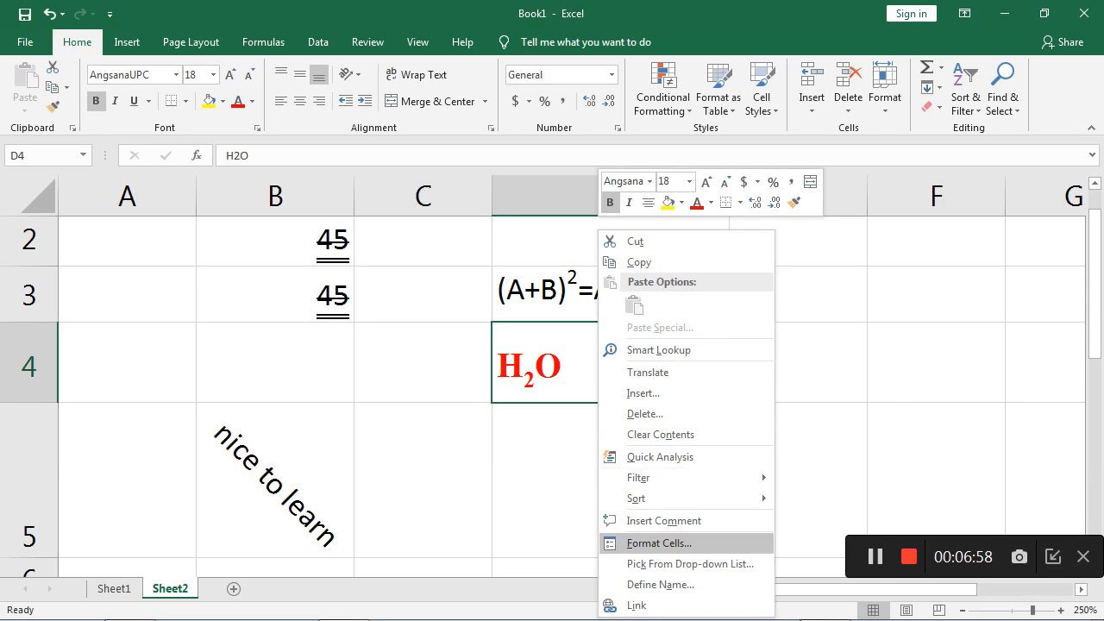
left_click(658, 542)
left_click(518, 257)
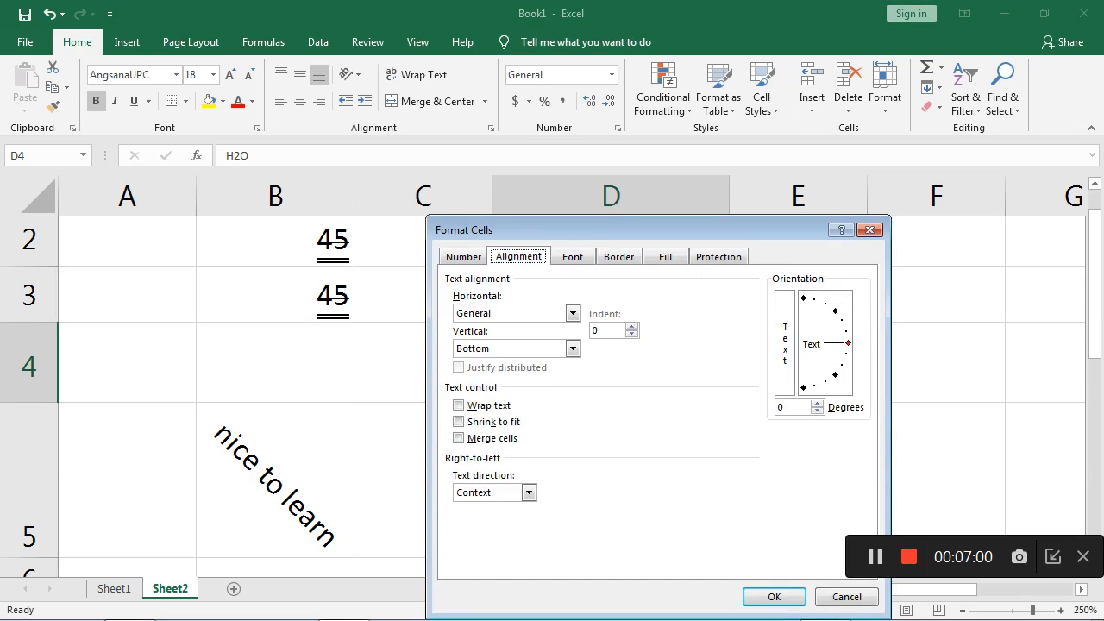
left_click(572, 257)
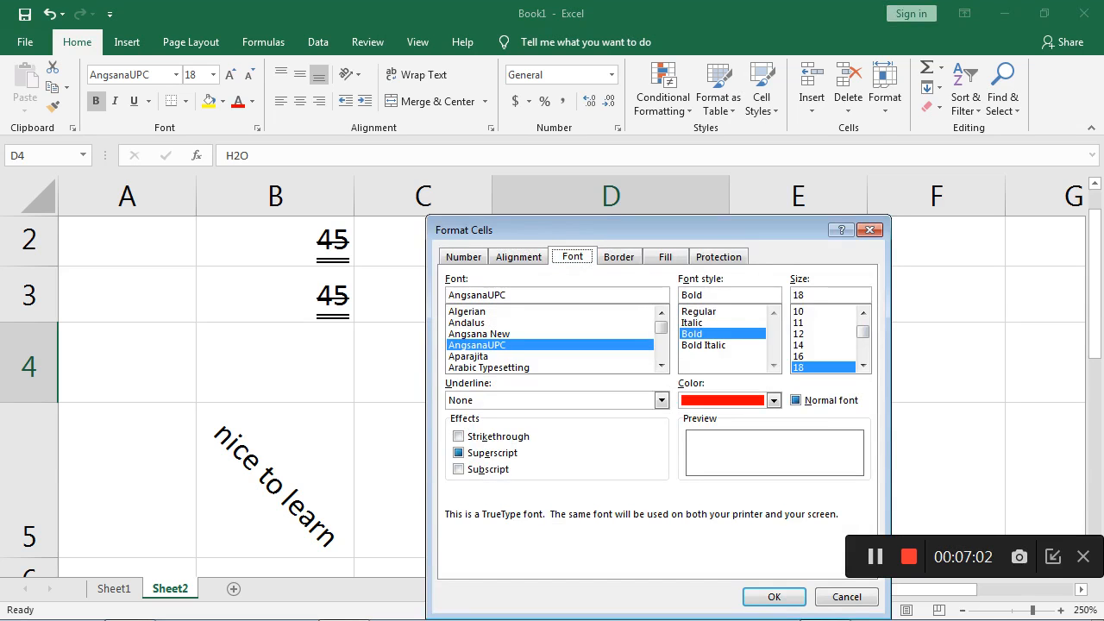
left_click_drag(595, 230, 535, 167)
left_click(558, 193)
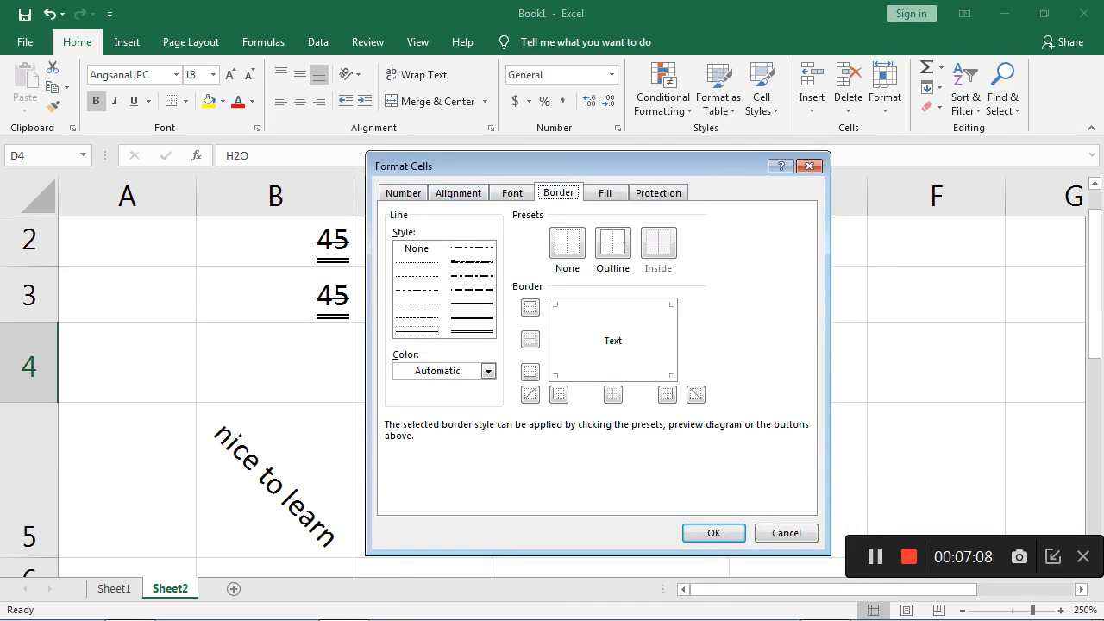
key("Return")
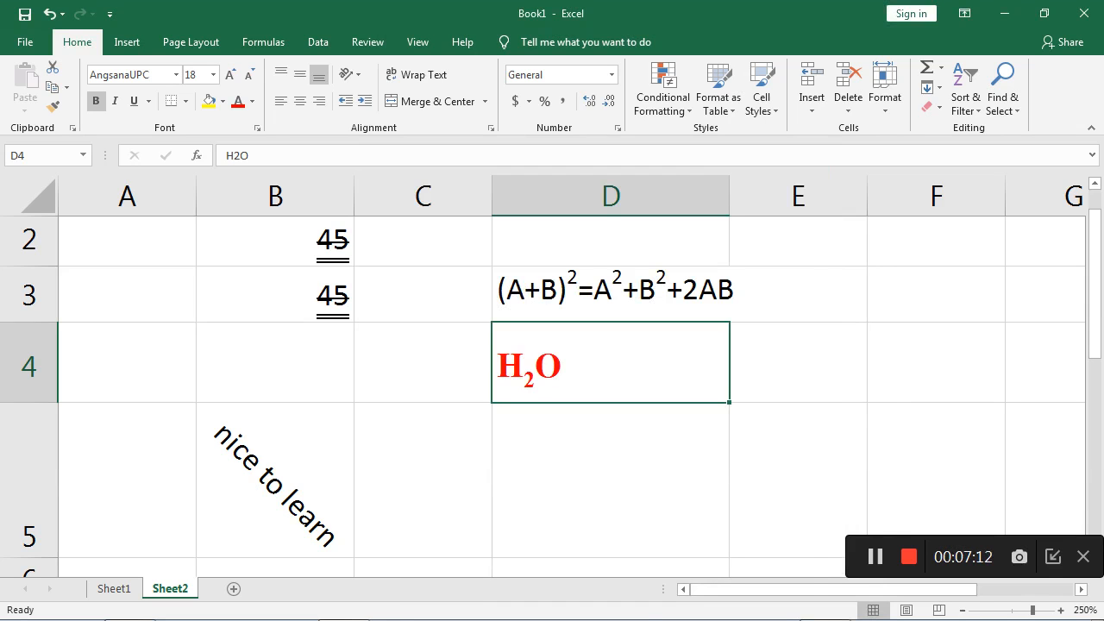
- Apply a thick outline border to the H2O cell D4, pick standard green as the line color, and confirm the formatting
right_click(636, 365)
left_click(698, 543)
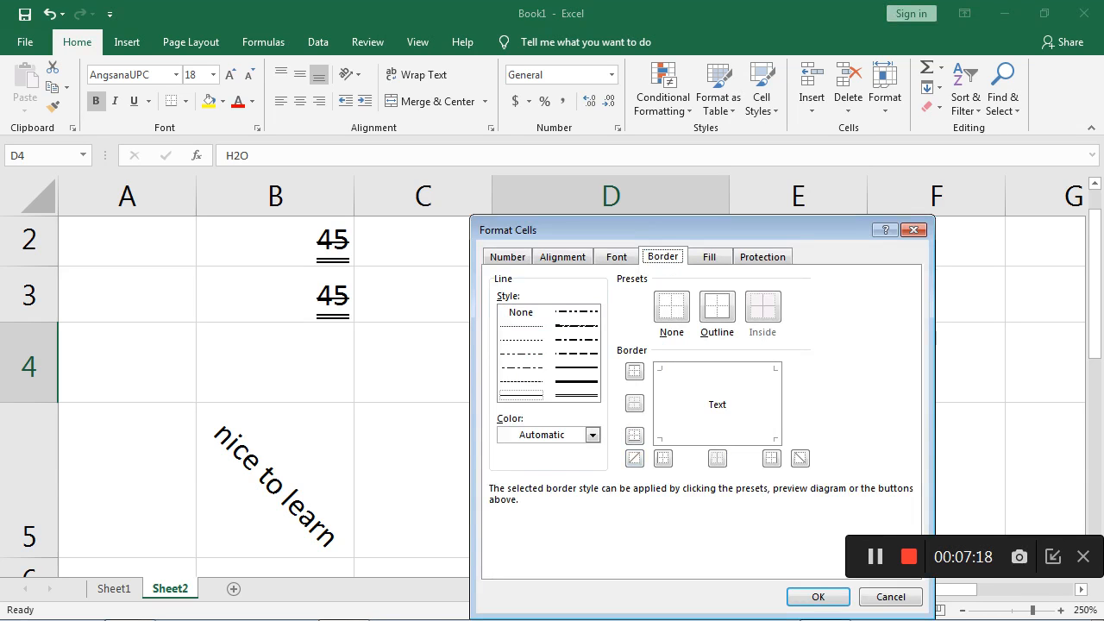
left_click(521, 312)
left_click(576, 382)
left_click(717, 306)
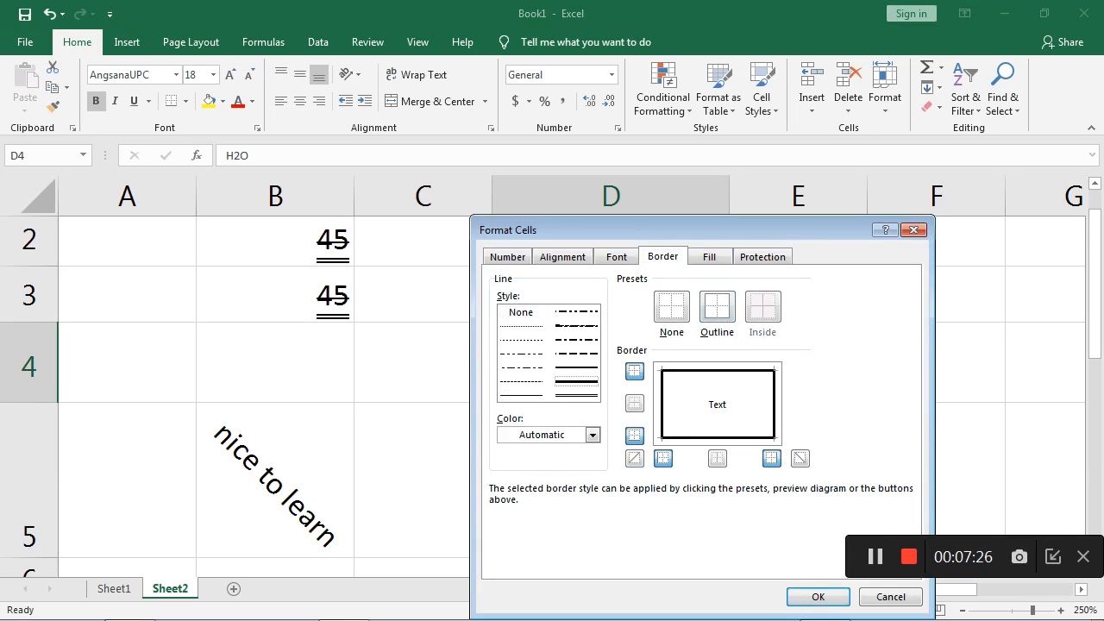
left_click(593, 434)
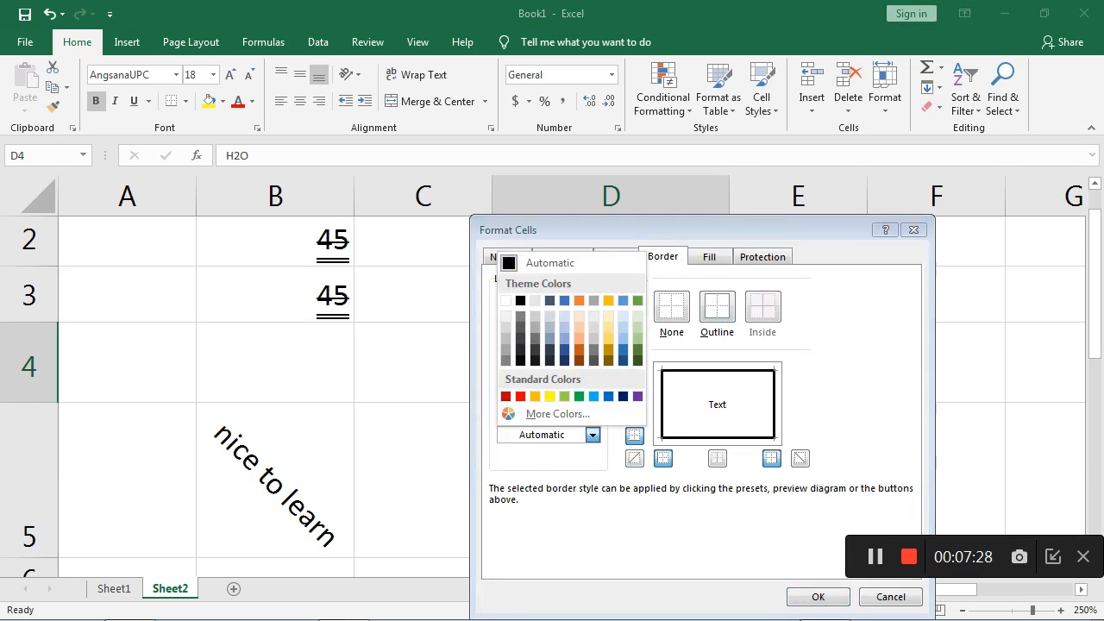
left_click(579, 396)
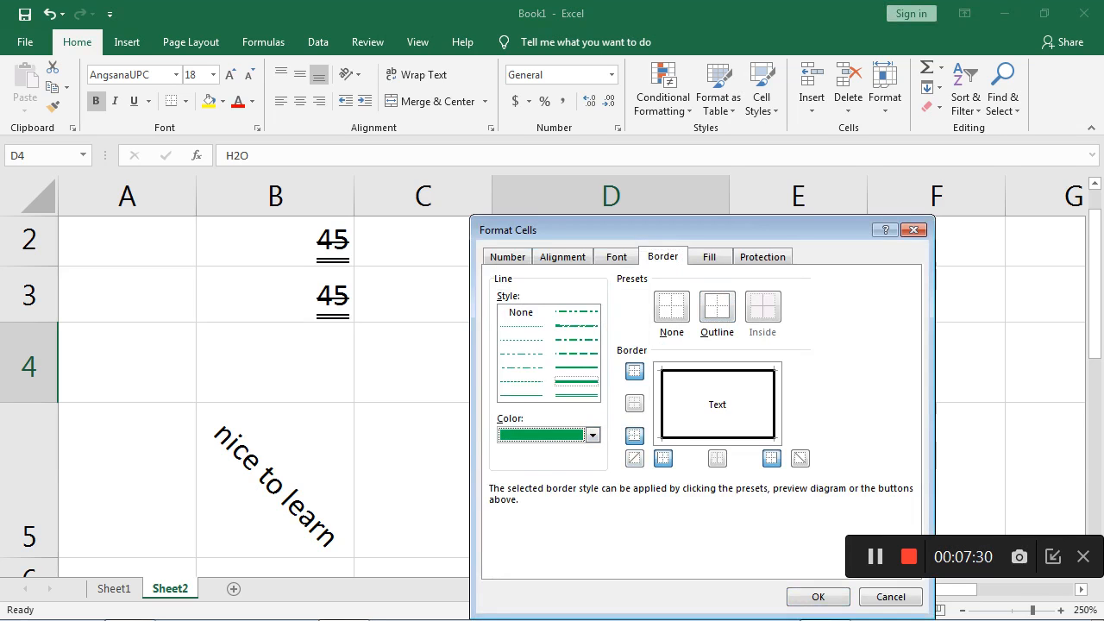
key("Return")
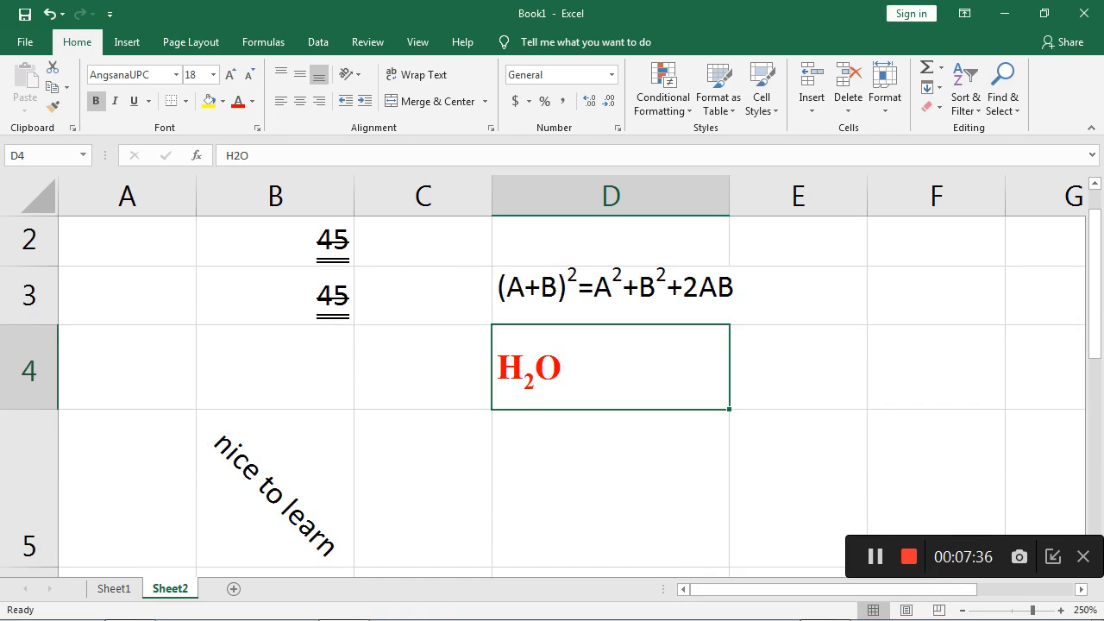
- Fill the algebraic expression cell D3 with the standard yellow background color
left_click(611, 295)
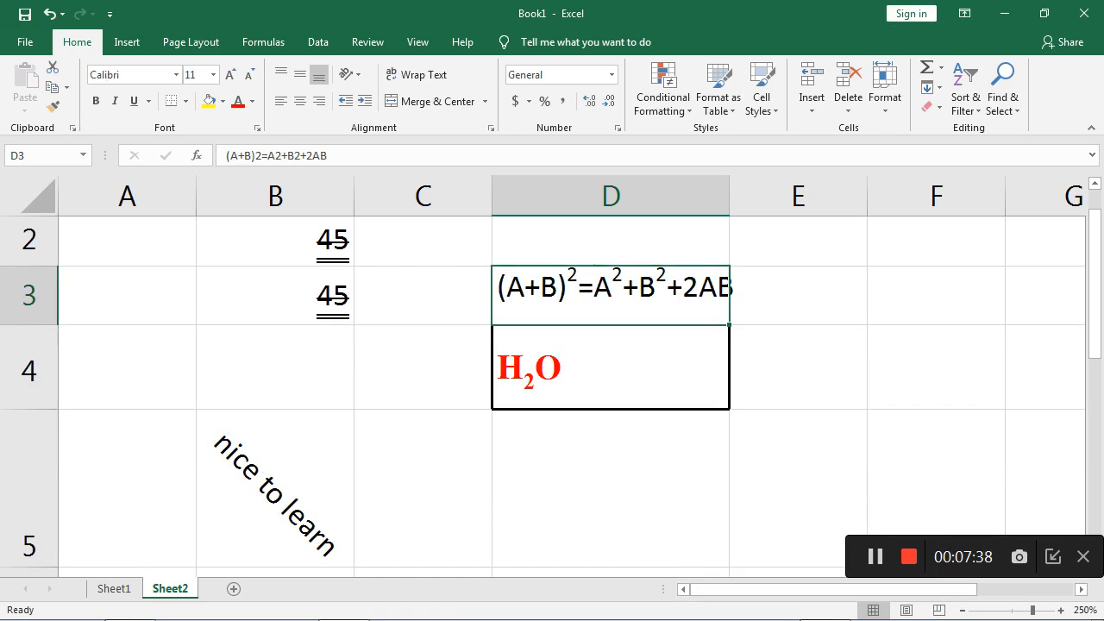
right_click(628, 293)
left_click(689, 542)
left_click(569, 437)
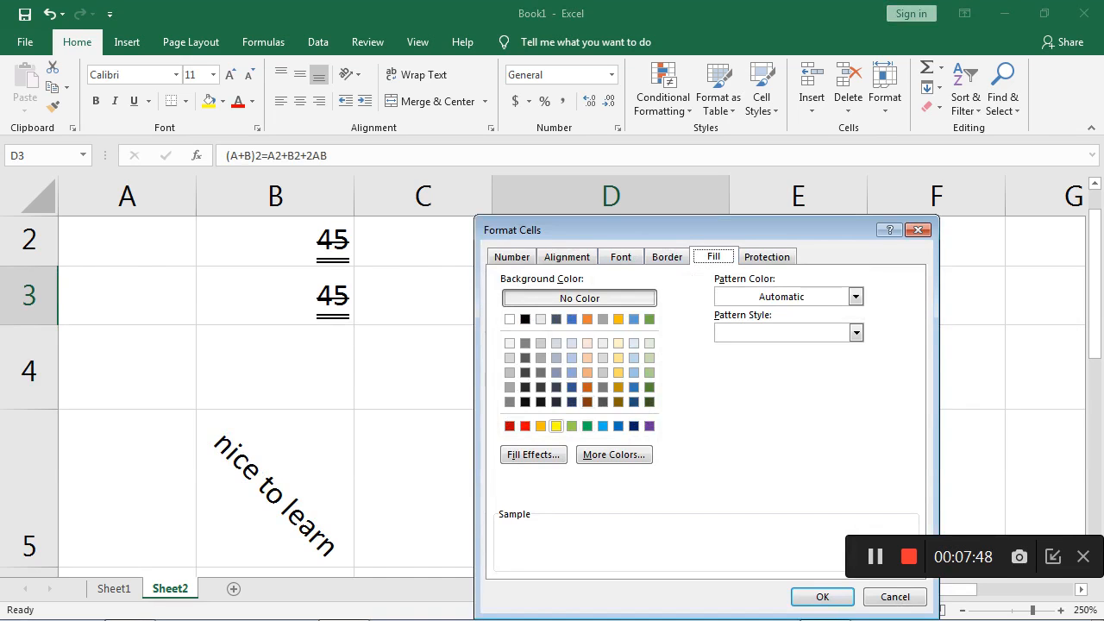
left_click(557, 426)
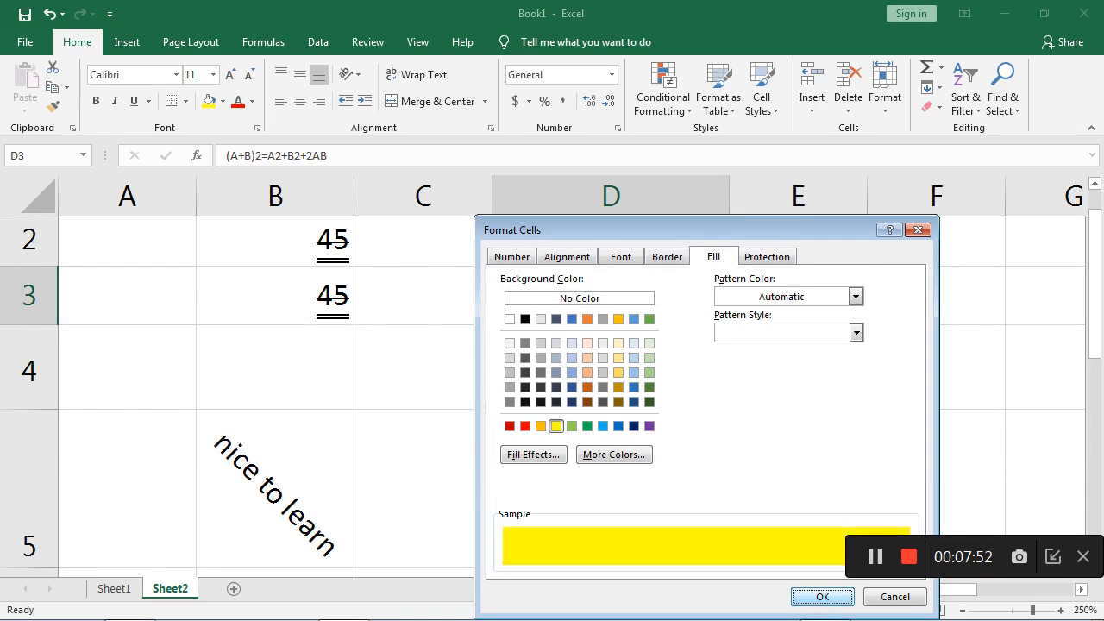
left_click(822, 596)
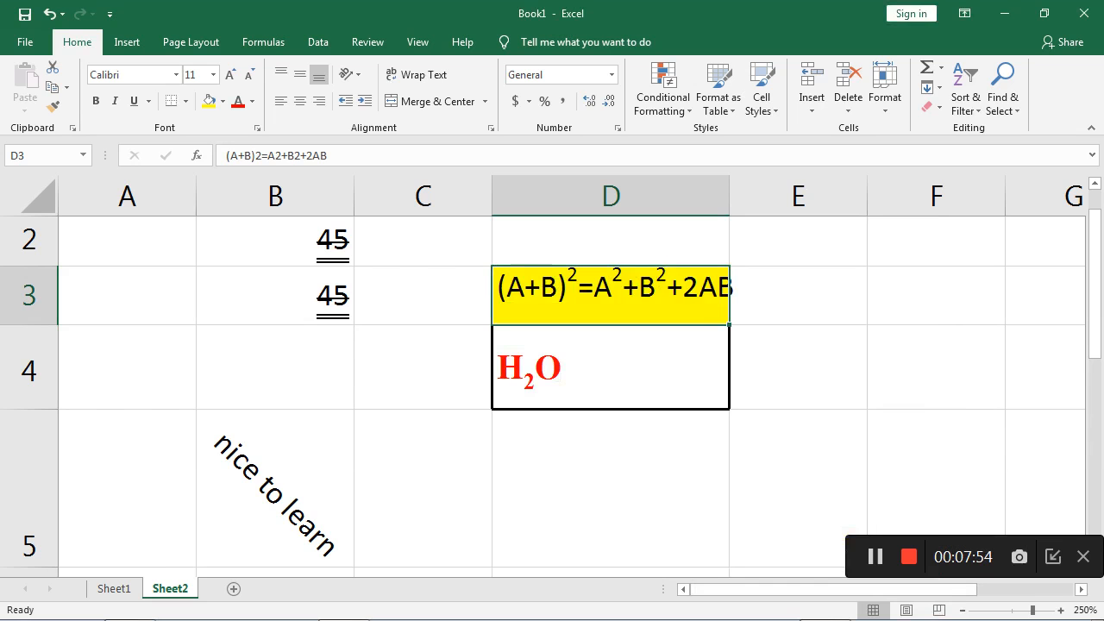
- Check the cell protection options for the algebraic expression in D3 and the available Protect Sheet command
right_click(624, 230)
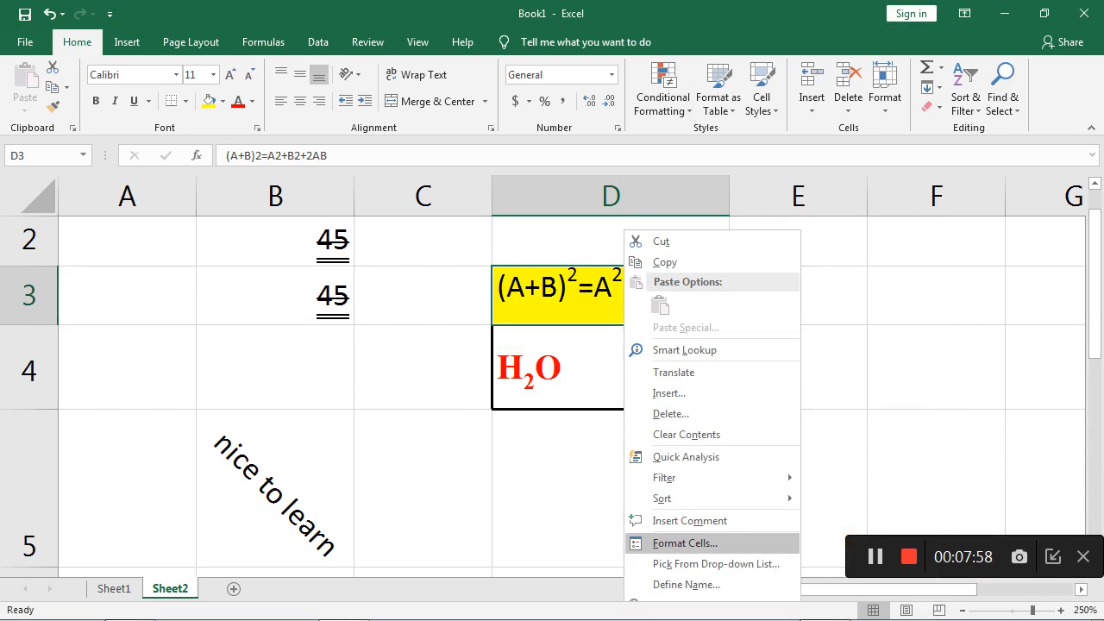
left_click(685, 543)
left_click(750, 256)
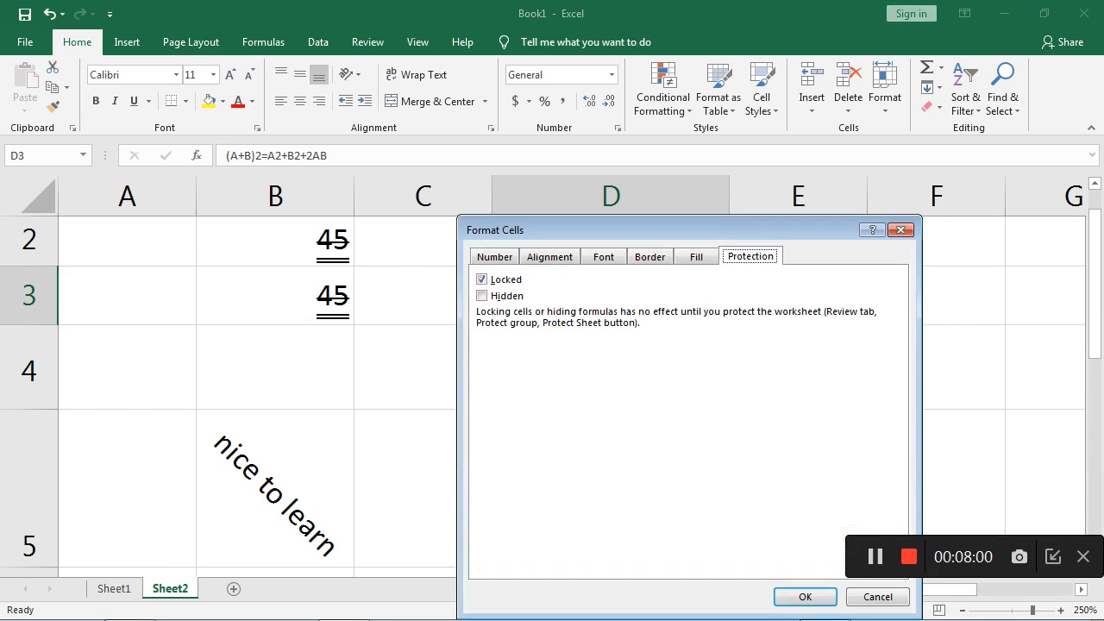
left_click(900, 229)
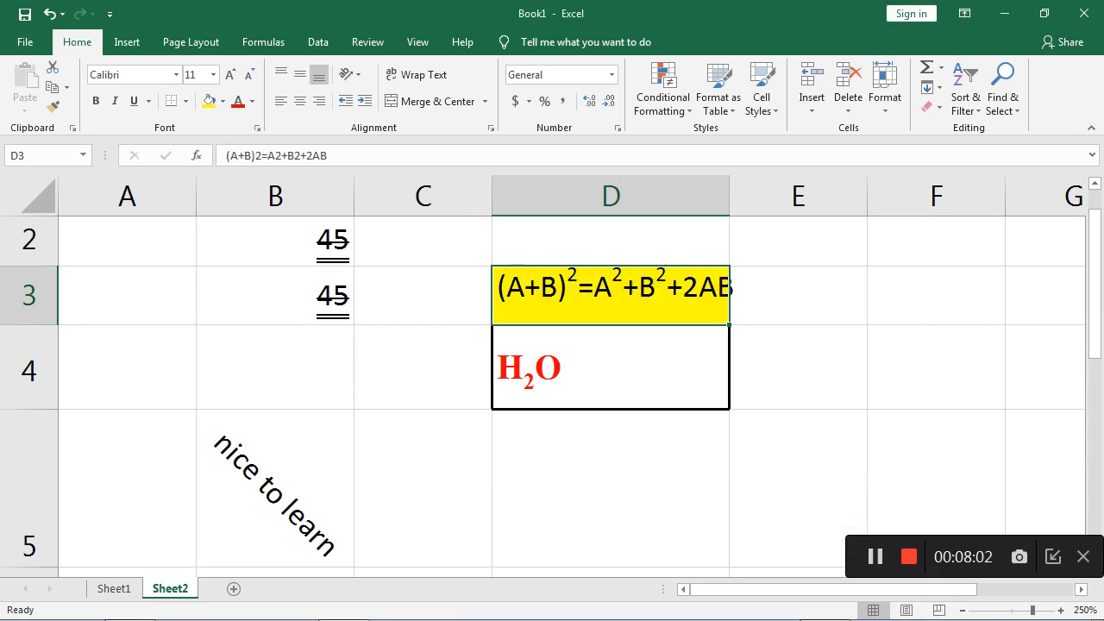
left_click(885, 87)
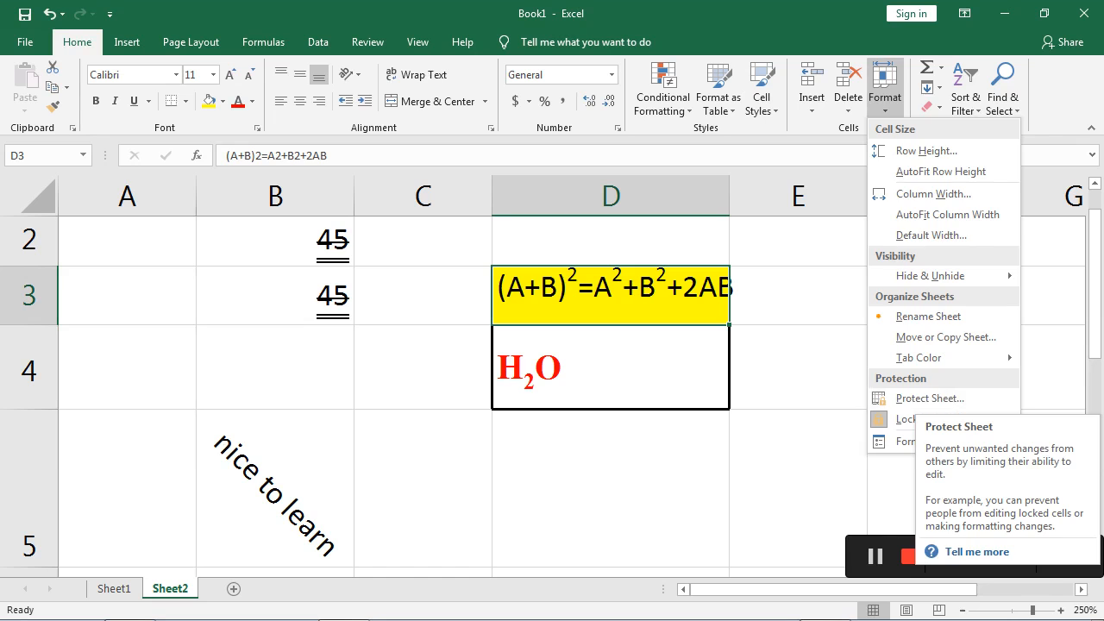
key("Escape")
- Inspect the Locked and Hidden protection options in Format Cells for the empty cell E3
right_click(783, 293)
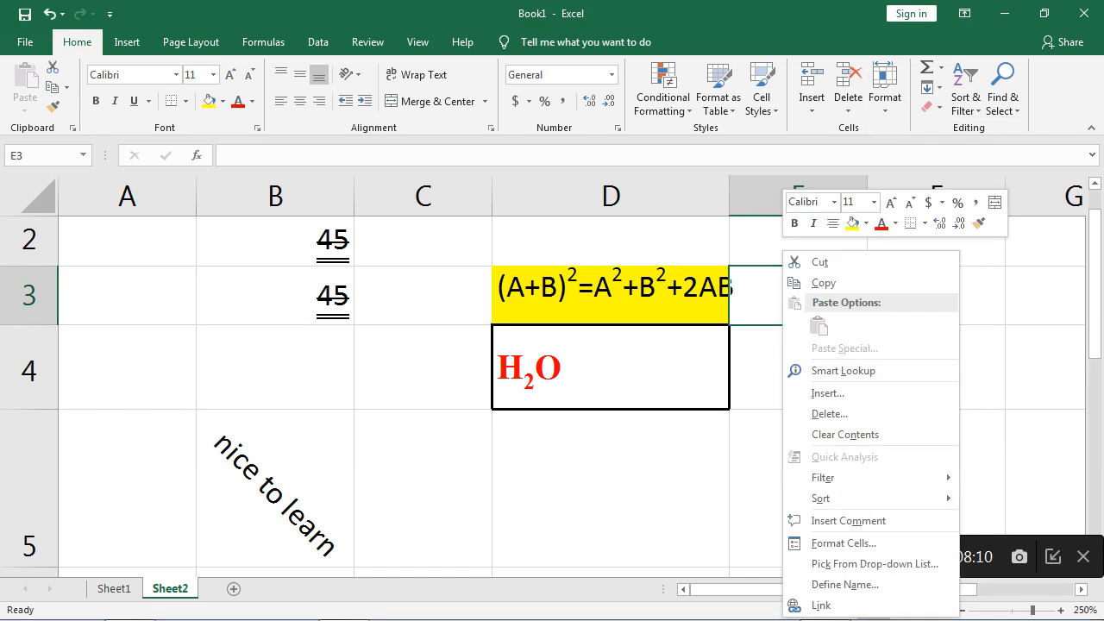
left_click(843, 543)
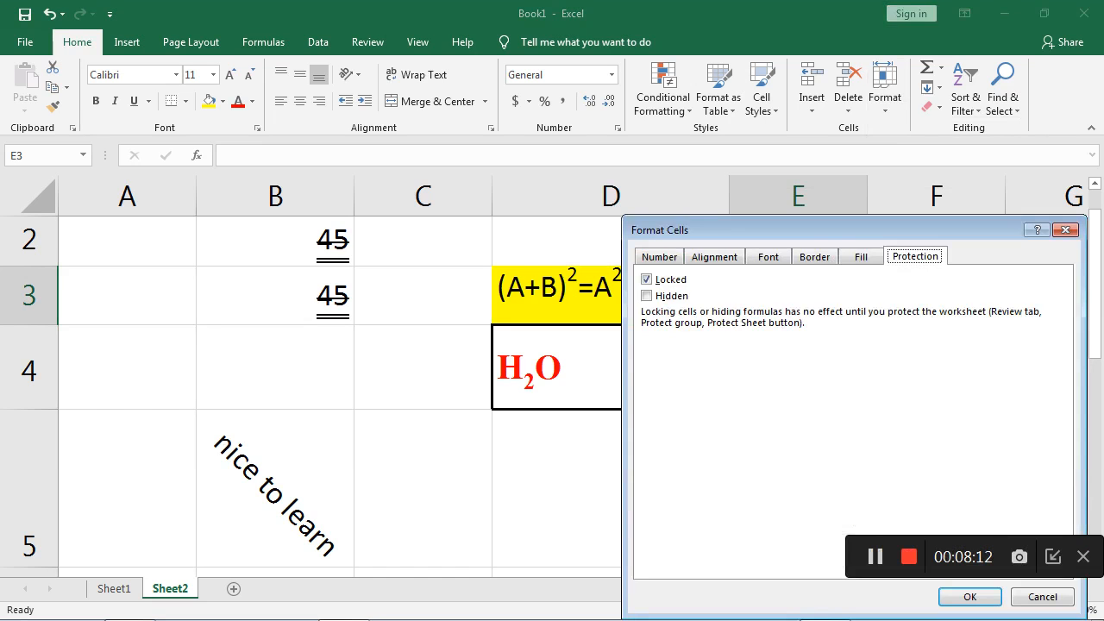
left_click_drag(716, 230, 533, 191)
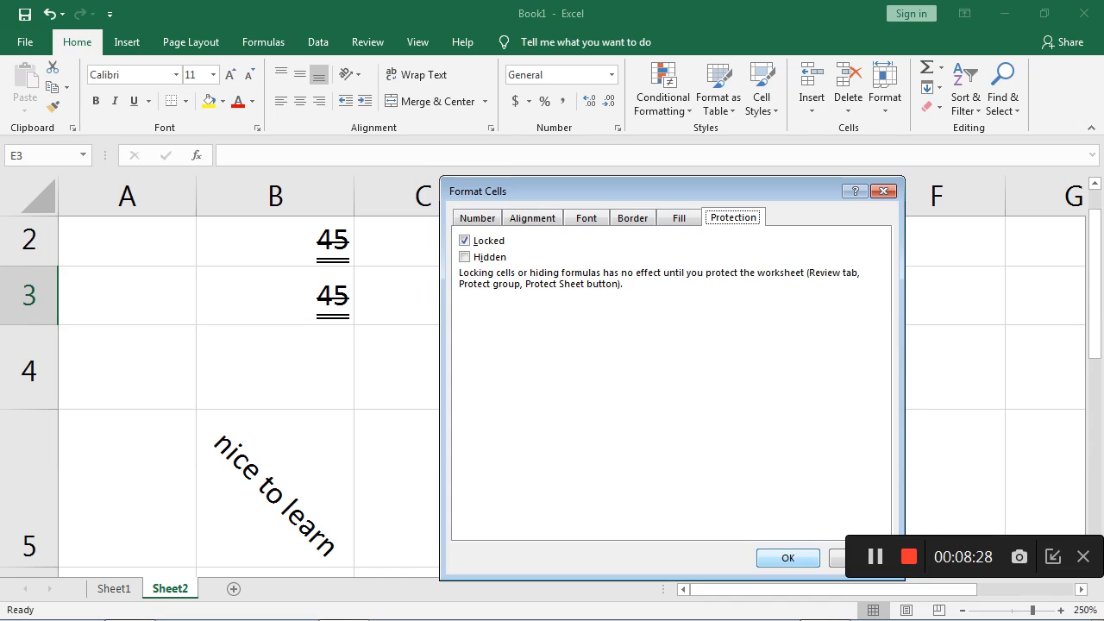
left_click(788, 558)
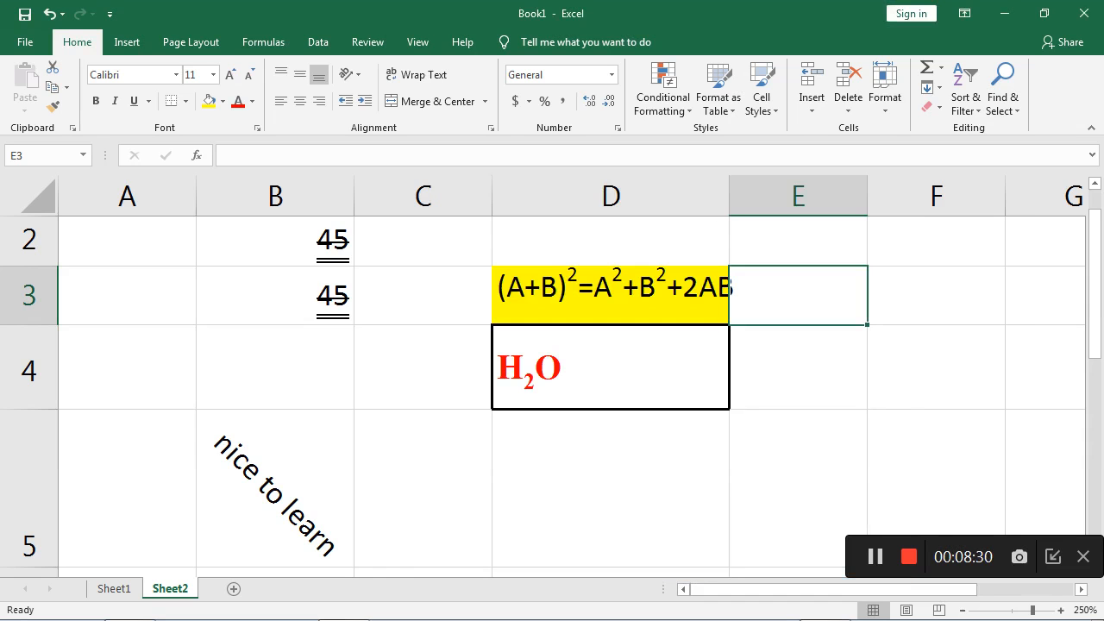
left_click(885, 86)
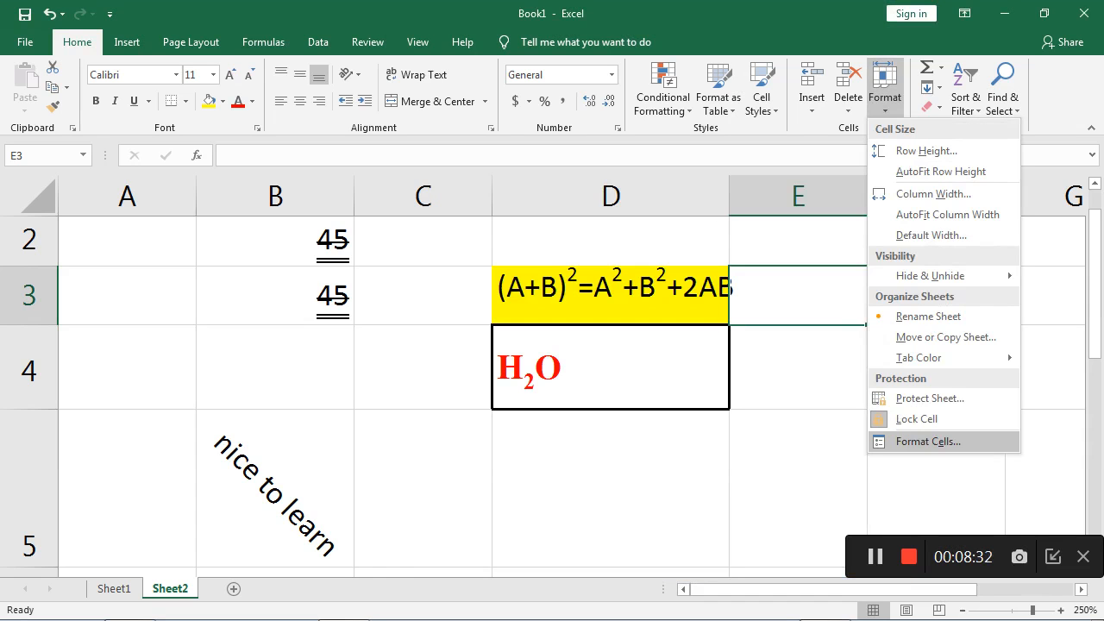
left_click(928, 440)
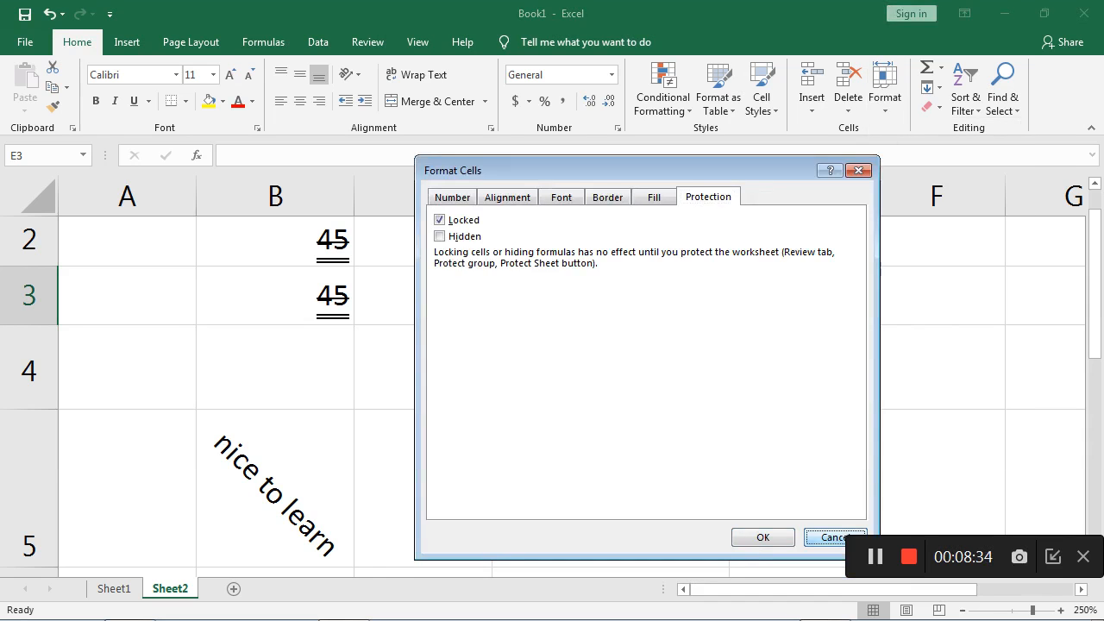
left_click(833, 538)
- Open Format Cells for cell C4 and look through its Number, Alignment, Font, Border, Fill and Protection options
left_click(372, 384)
right_click(372, 384)
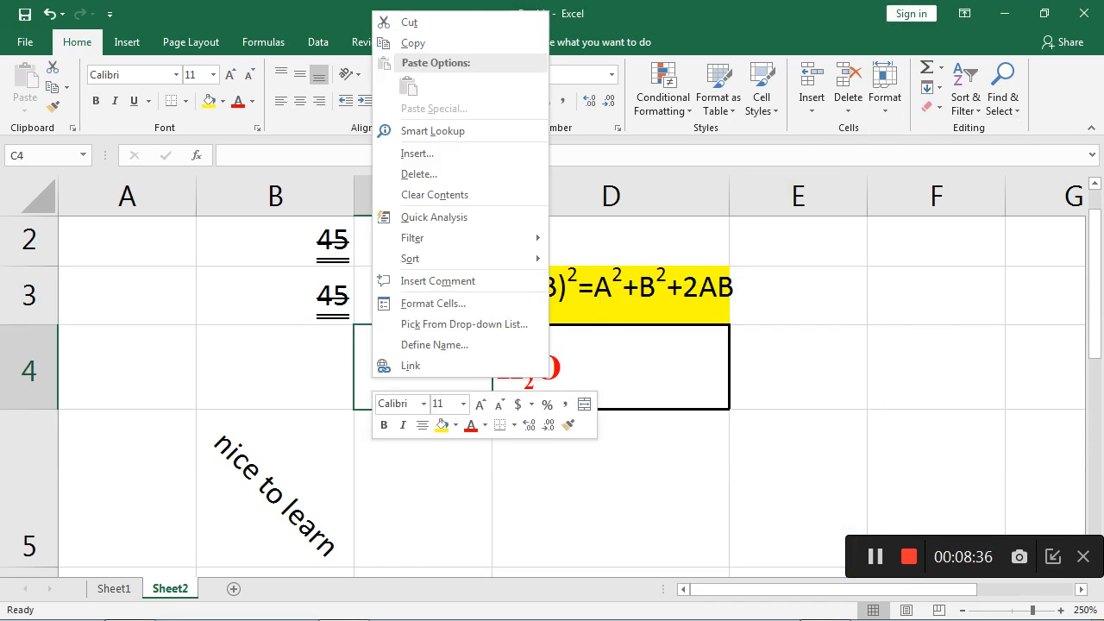
left_click(431, 303)
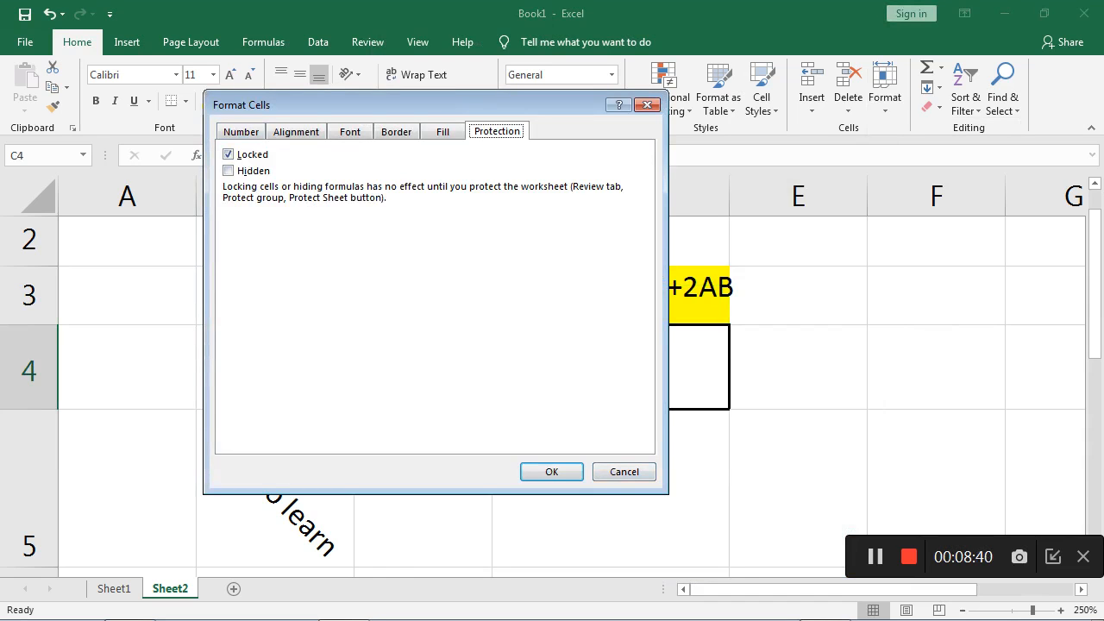
key("ctrl+Tab")
key("ctrl+Tab")
key("ctrl+Tab")
key("ctrl+Tab")
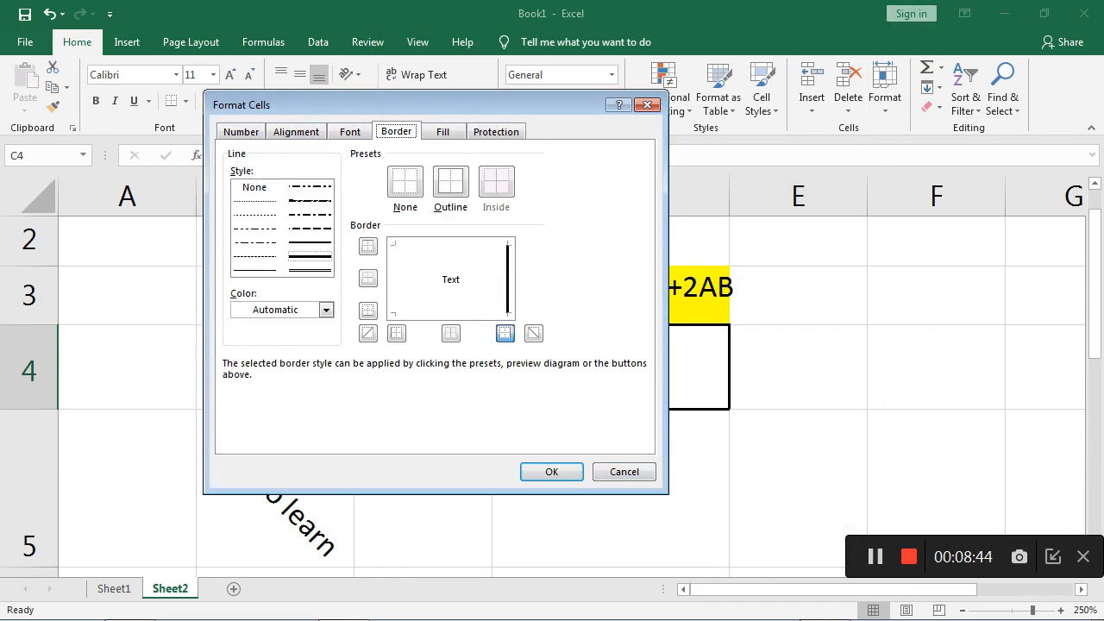
key("ctrl+Tab")
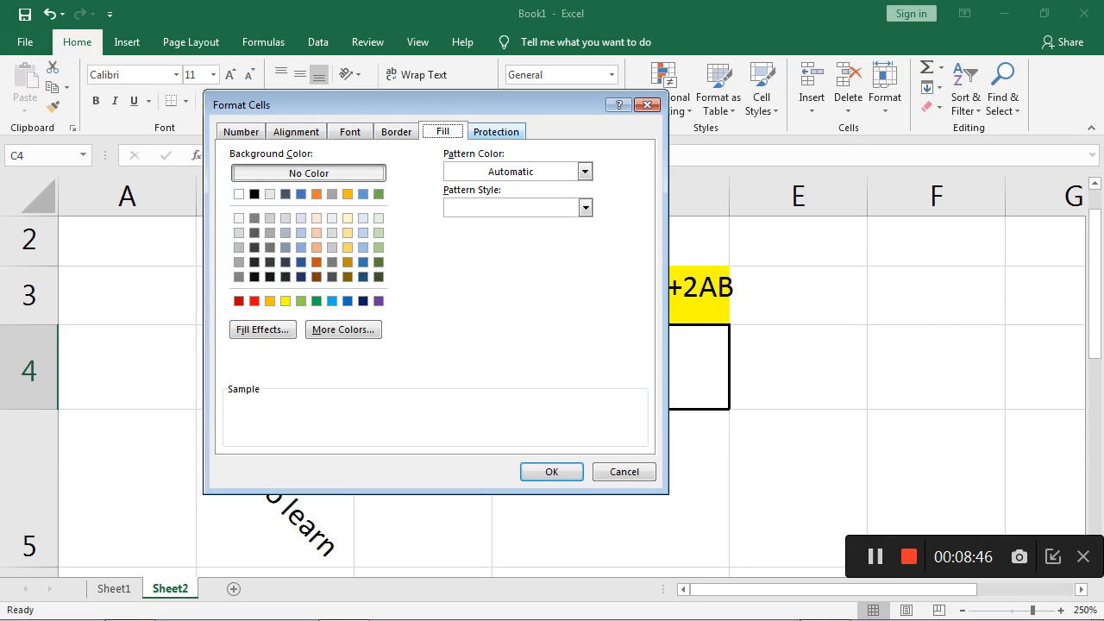
key("ctrl+Tab")
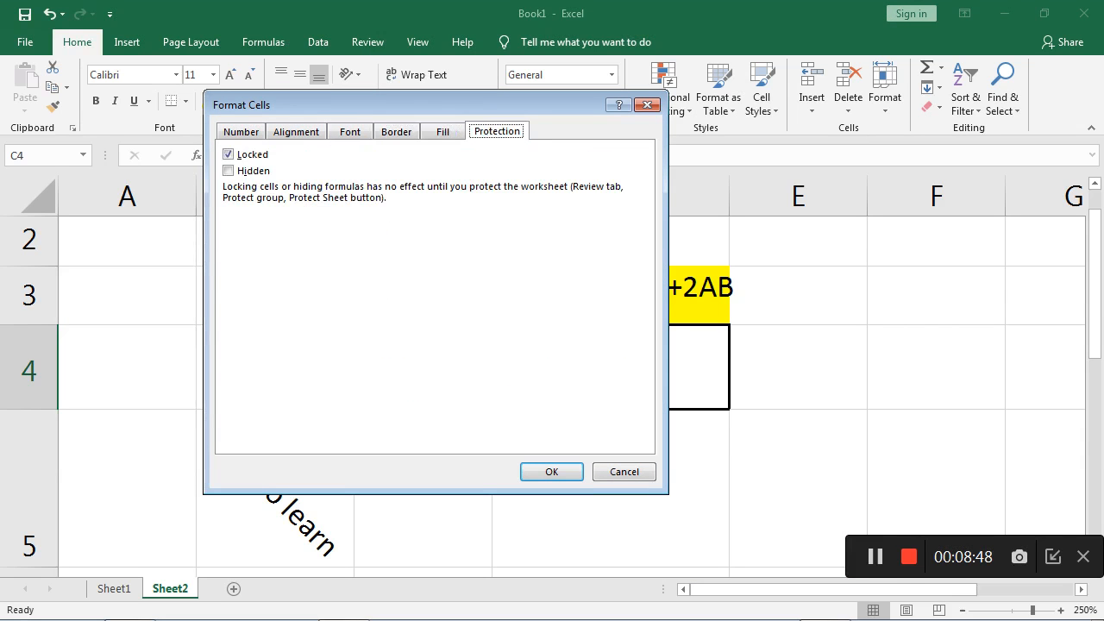